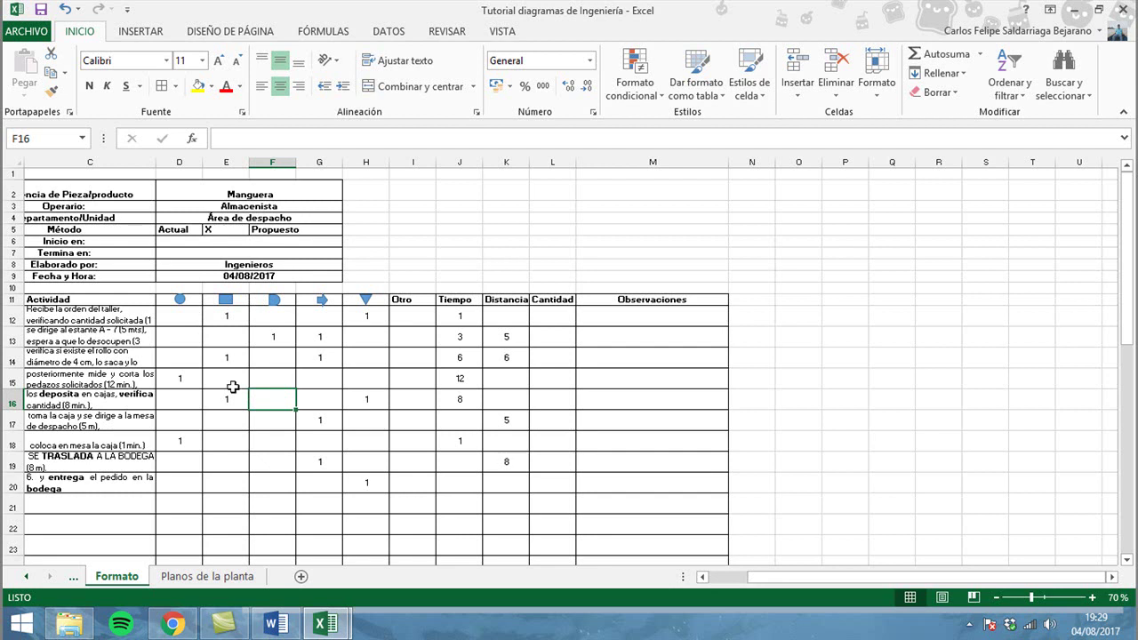
Step: Review the numbered process diagram on the Hoja1 sheet
left_click(73, 580)
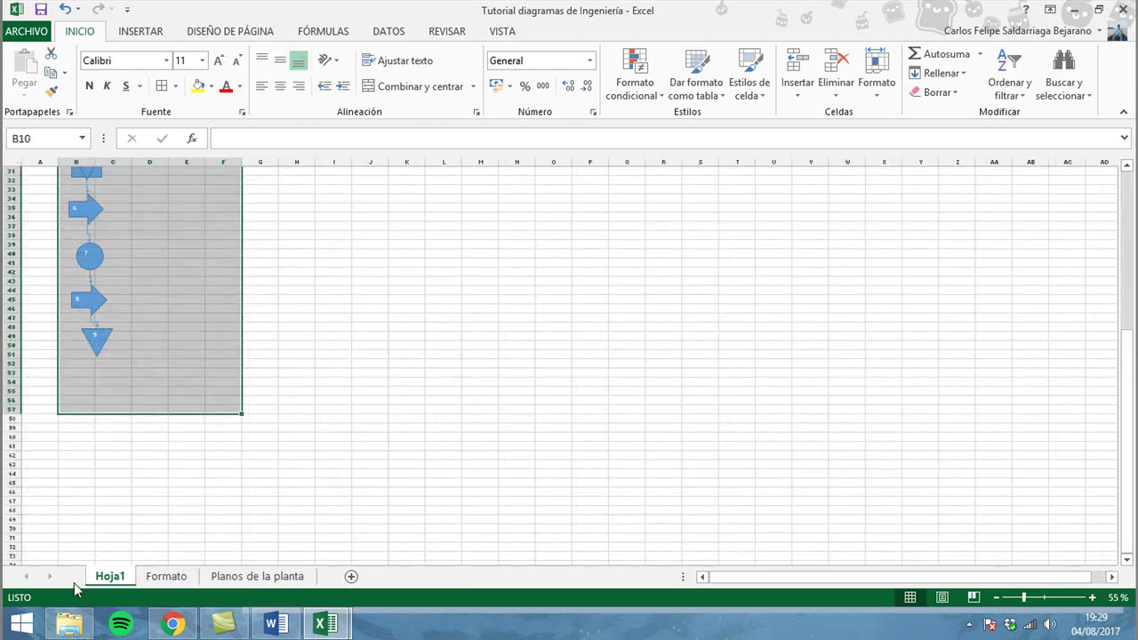
scroll(185, 496, "up", 8)
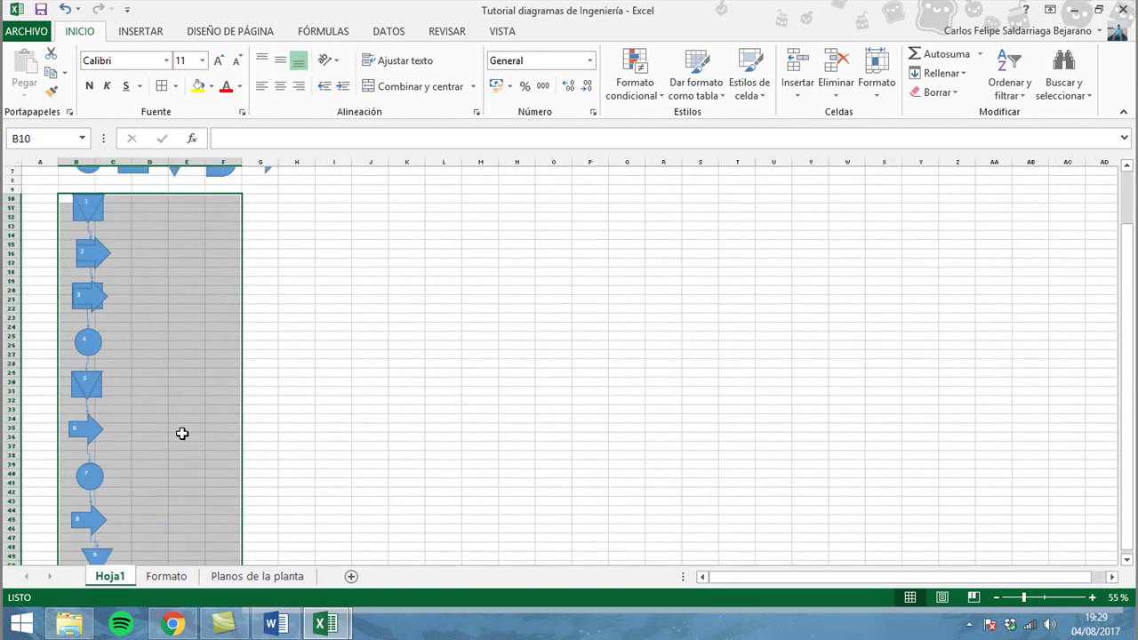
scroll(181, 433, "down", 1)
left_click(182, 434)
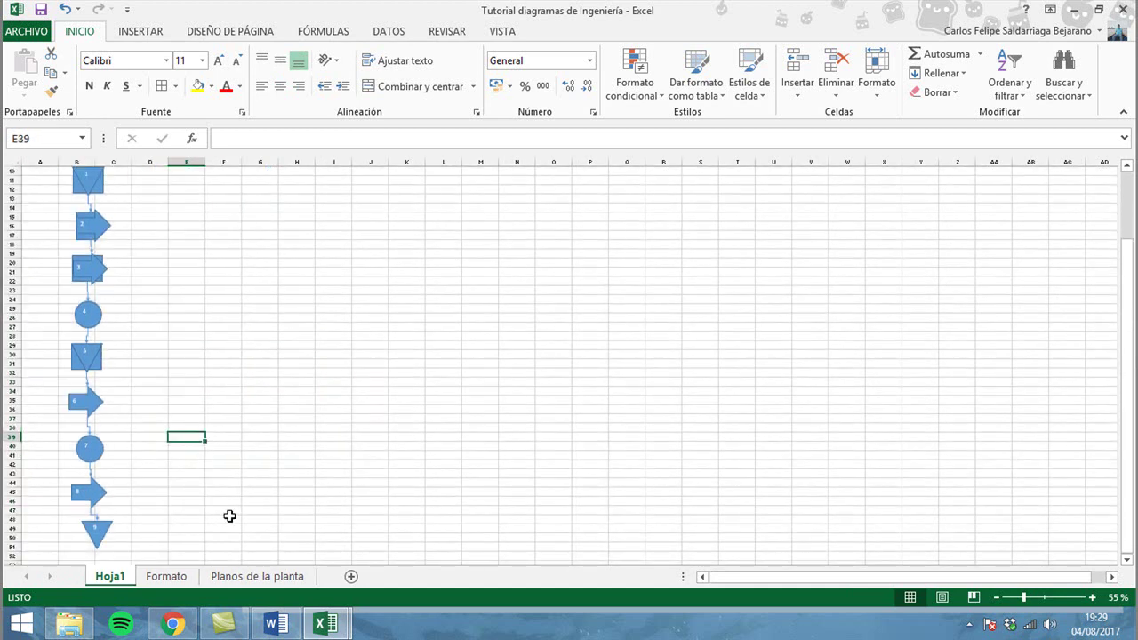
Step: Examine the plant layout on the Planos de la planta sheet, including its metre scale and the grid holding the work areas
left_click(254, 575)
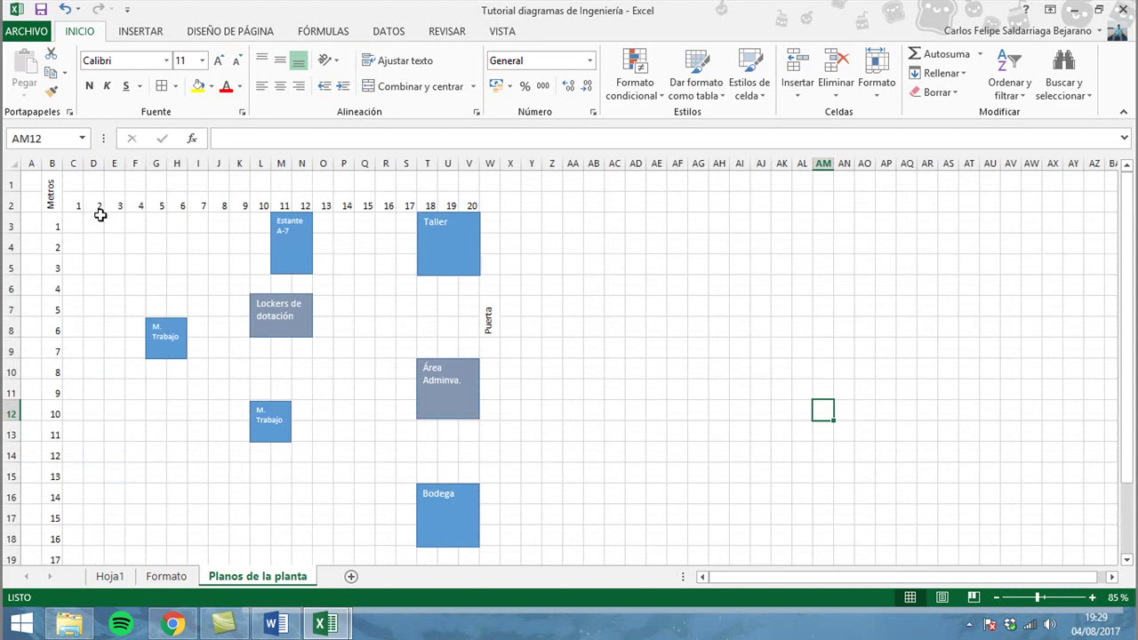
left_click_drag(74, 226, 469, 547)
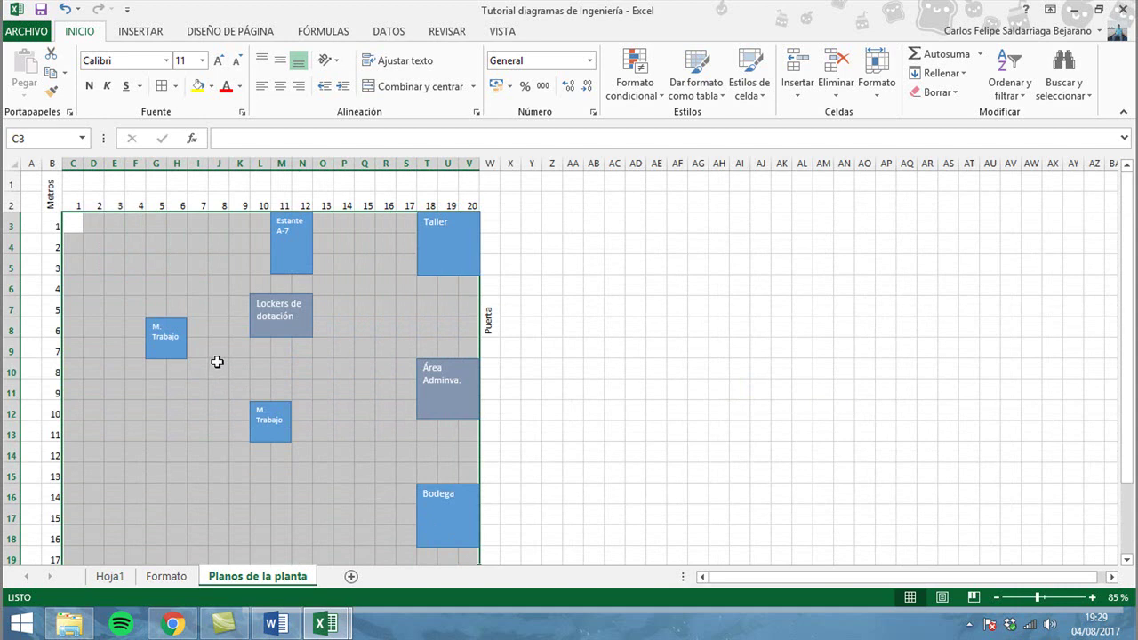
left_click(378, 221)
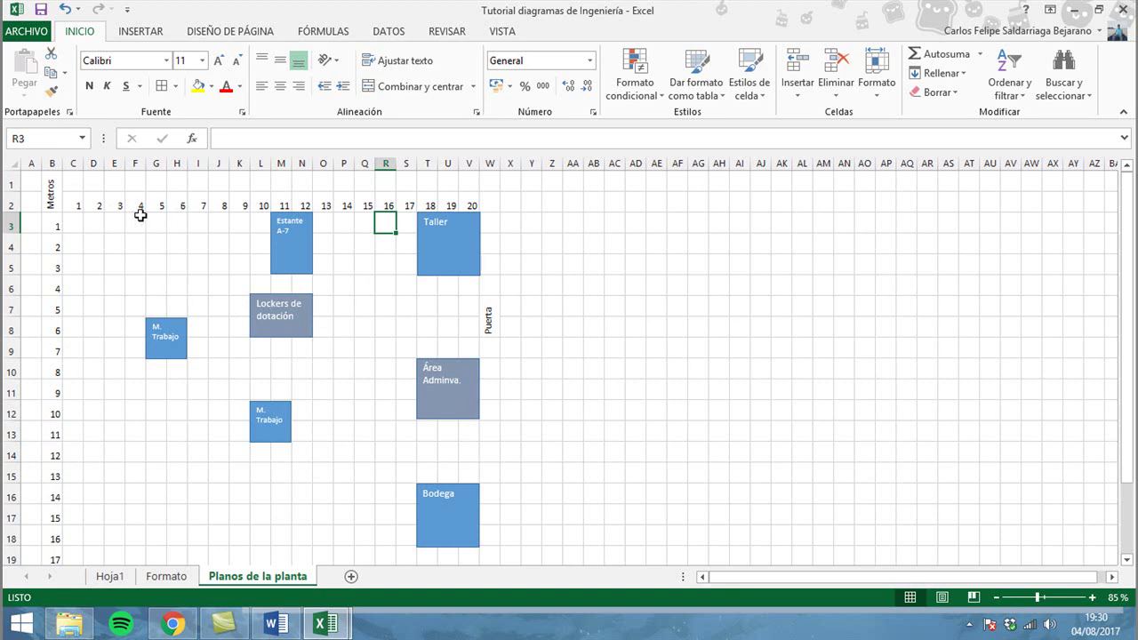
left_click(77, 222)
left_click(94, 224)
left_click(115, 224)
left_click_drag(73, 207, 480, 535)
scroll(465, 521, "up", 2)
left_click(384, 308)
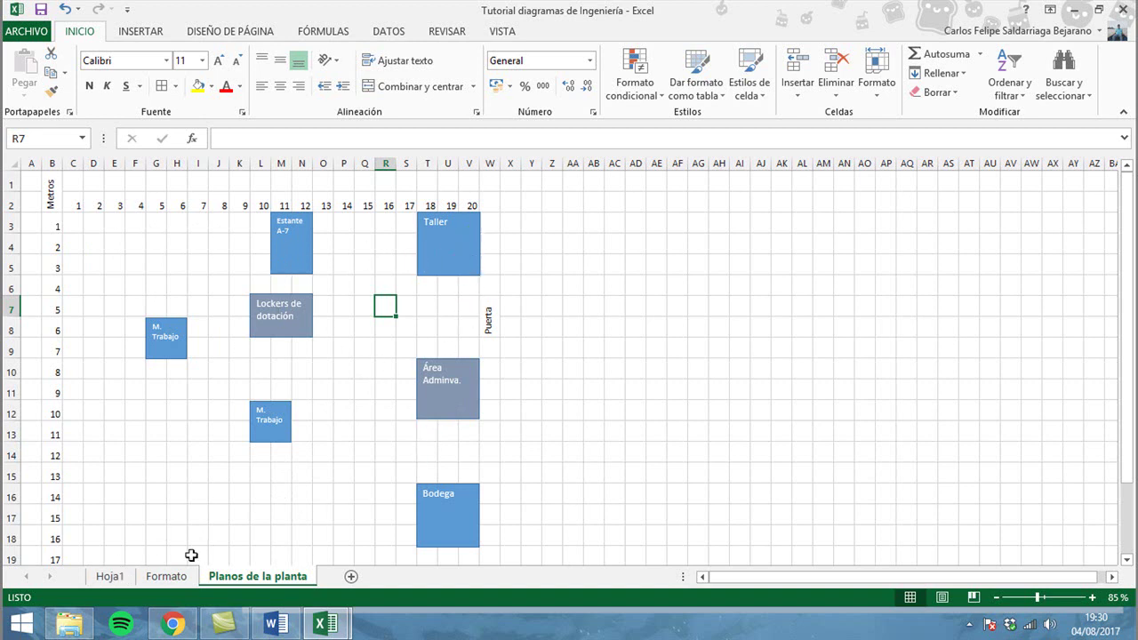
Step: Select and copy all nine numbered process symbols together with their connectors on the Hoja1 sheet
left_click(110, 576)
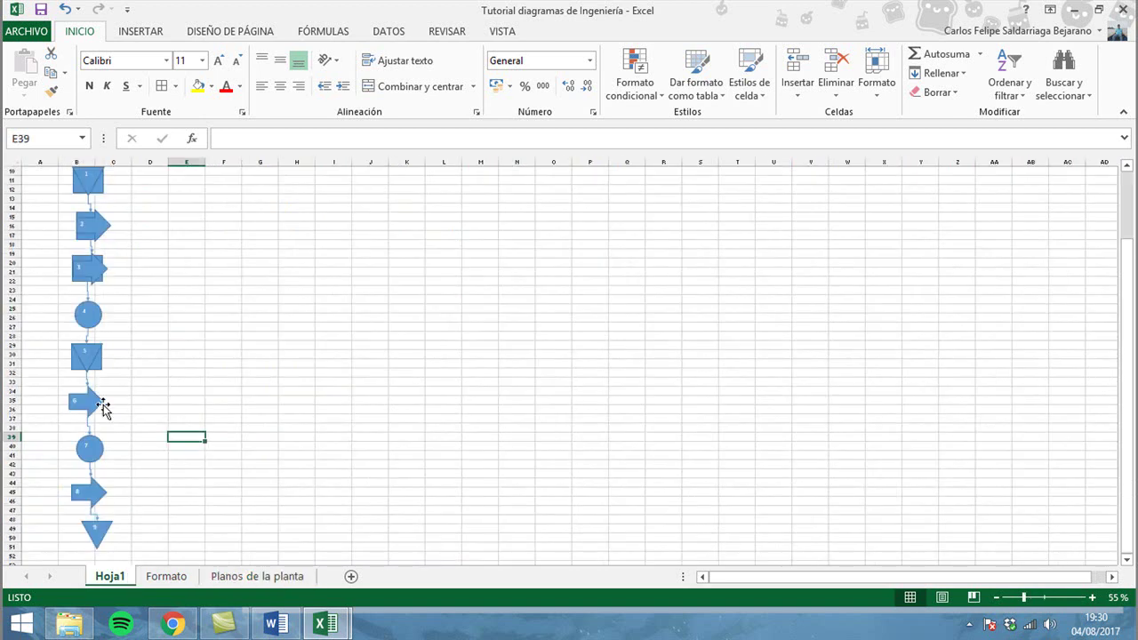
mouse_move(288, 561)
left_mouse_down()
mouse_move(40, 287)
mouse_move(71, 290)
mouse_move(54, 245)
left_mouse_up()
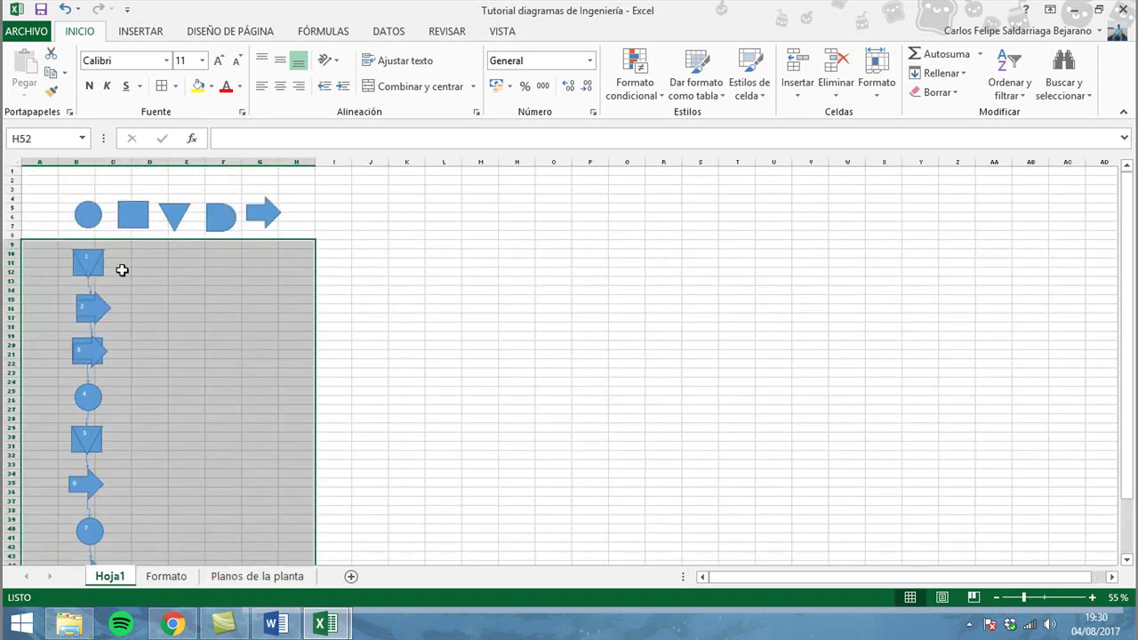
left_click(215, 260)
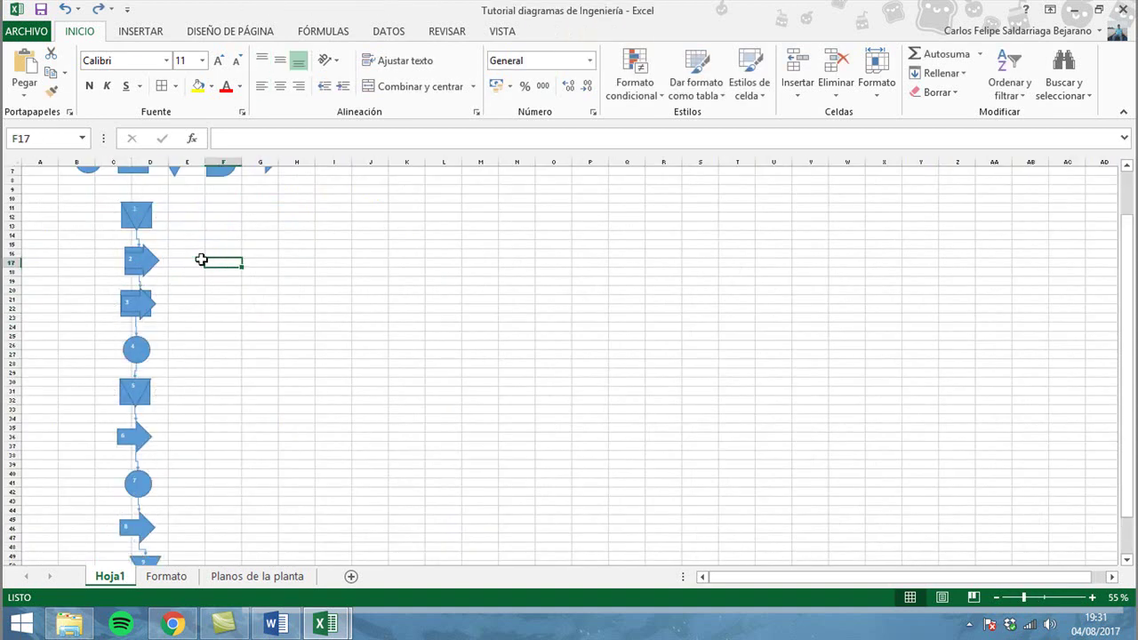
left_click(149, 228)
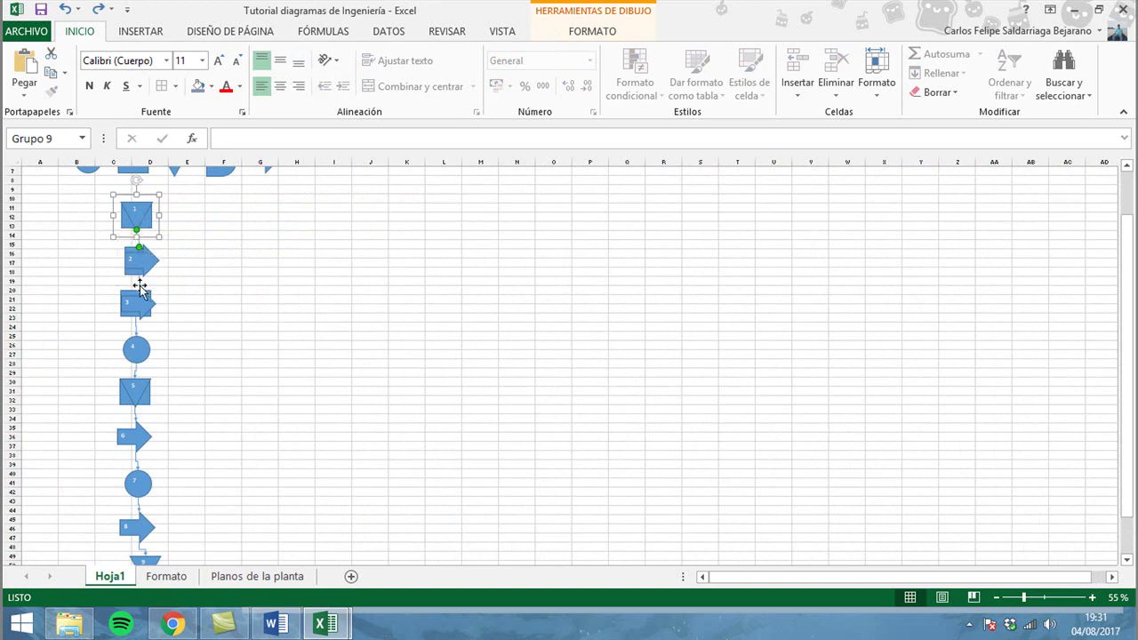
left_click(136, 263, "ctrl")
left_click(134, 304, "ctrl")
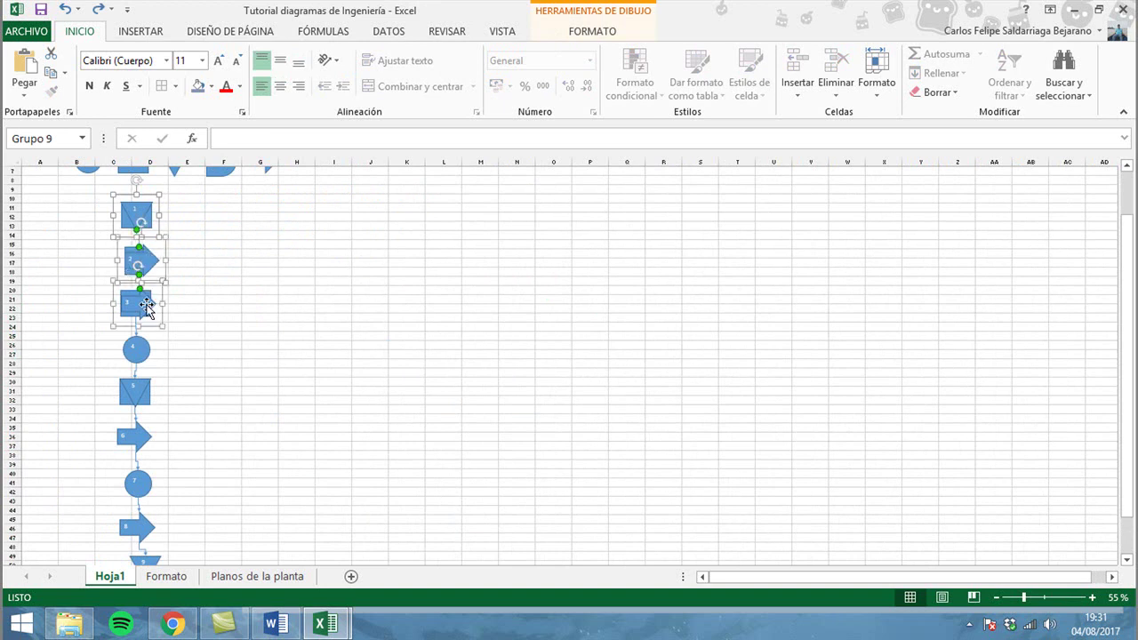
left_click(137, 326, "ctrl")
scroll(150, 331, "up", 3)
left_click(189, 404, "ctrl")
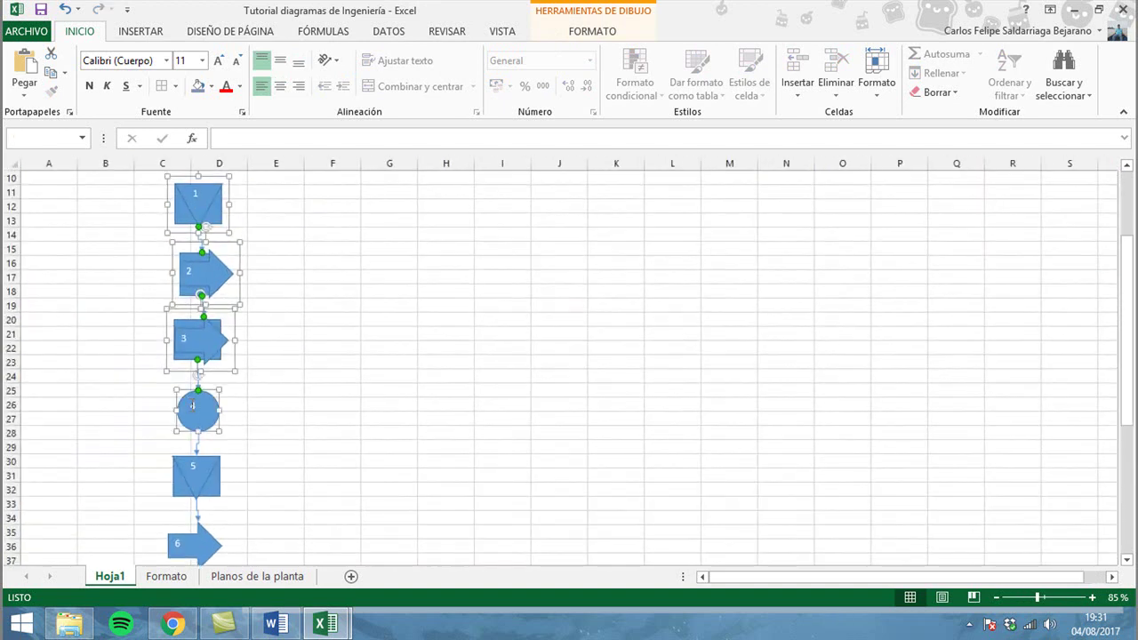
scroll(193, 400, "down", 2)
left_click(196, 363, "ctrl")
left_click(196, 388, "ctrl")
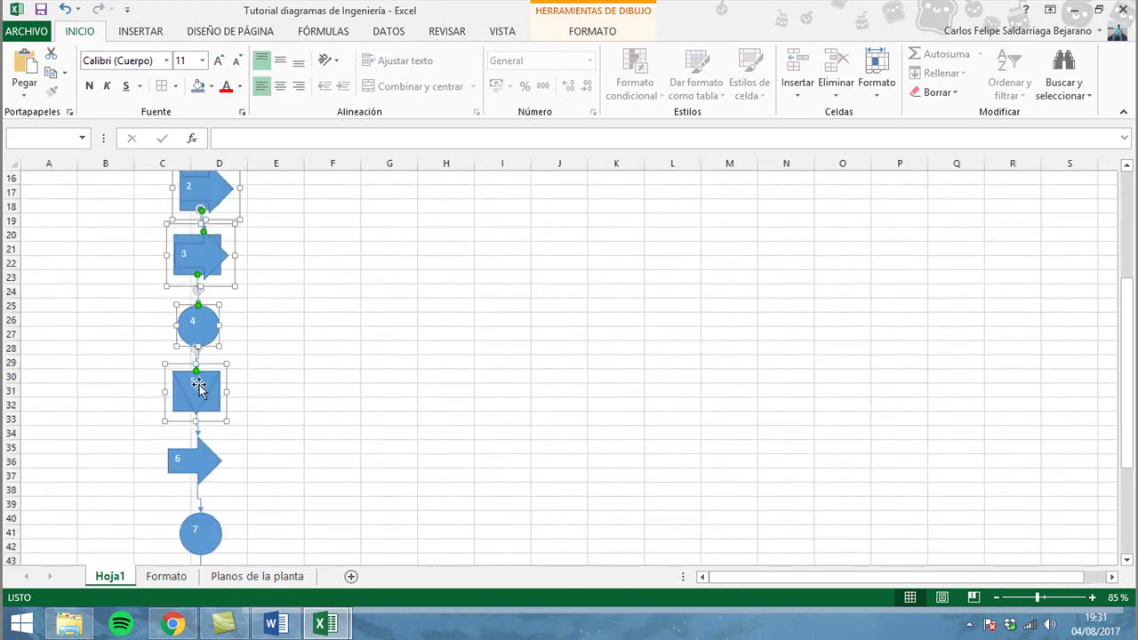
scroll(198, 391, "down", 2)
left_click(197, 345, "ctrl")
left_click(201, 394, "ctrl")
left_click(197, 414, "ctrl")
left_click(204, 441, "ctrl")
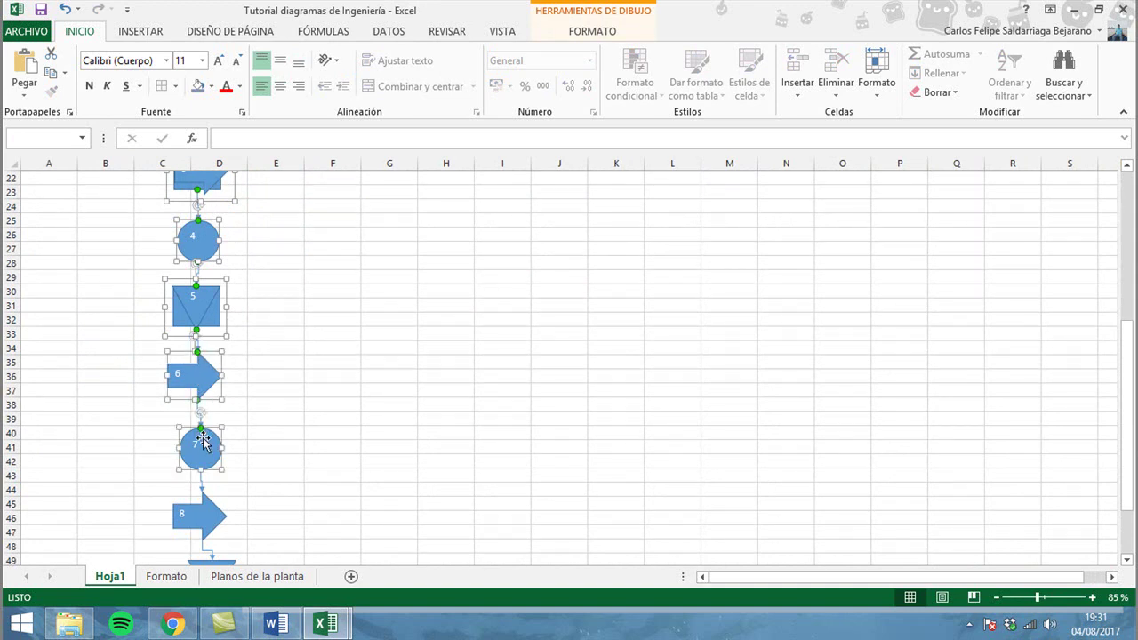
scroll(203, 440, "down", 1)
left_click(203, 438, "ctrl")
left_click(210, 469, "ctrl")
left_click(209, 503, "ctrl")
left_click(215, 530, "ctrl")
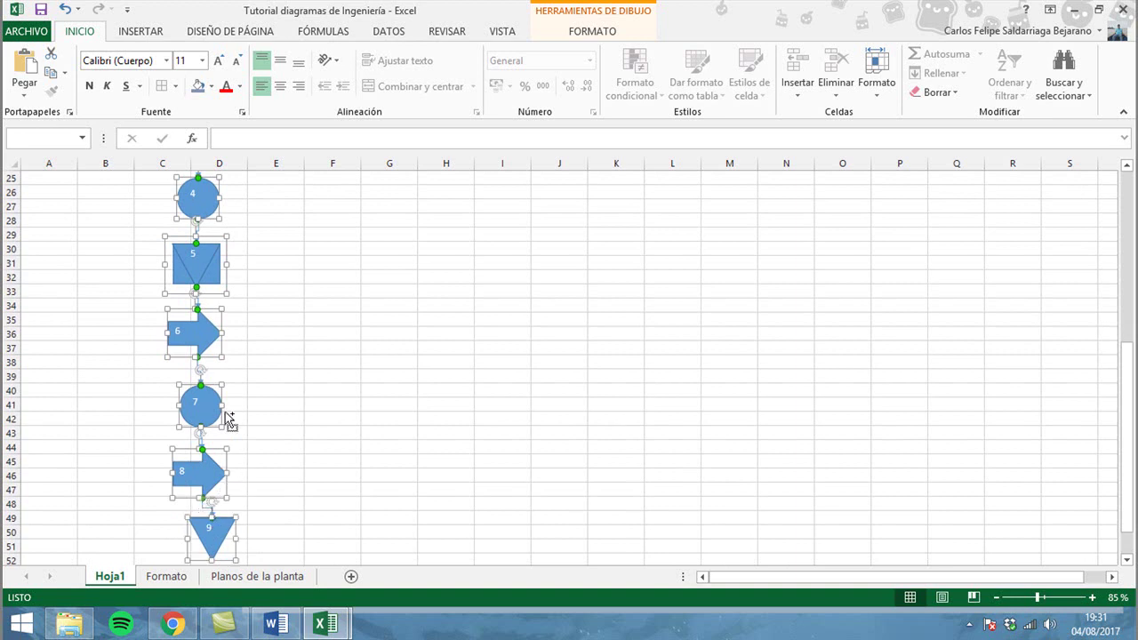
Step: Paste the diagram beside the layout on Planos de la planta and shrink its symbols to fit the plan
left_click(244, 575)
left_click(611, 206)
left_click(638, 220)
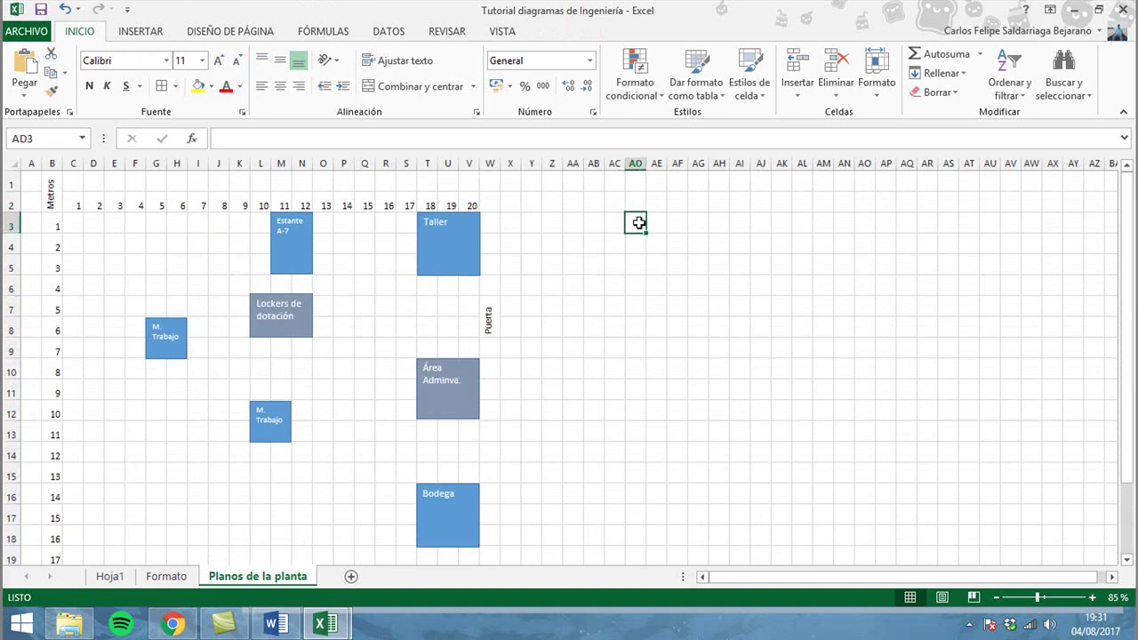
key("ctrl+v")
left_click_drag(657, 226, 620, 217)
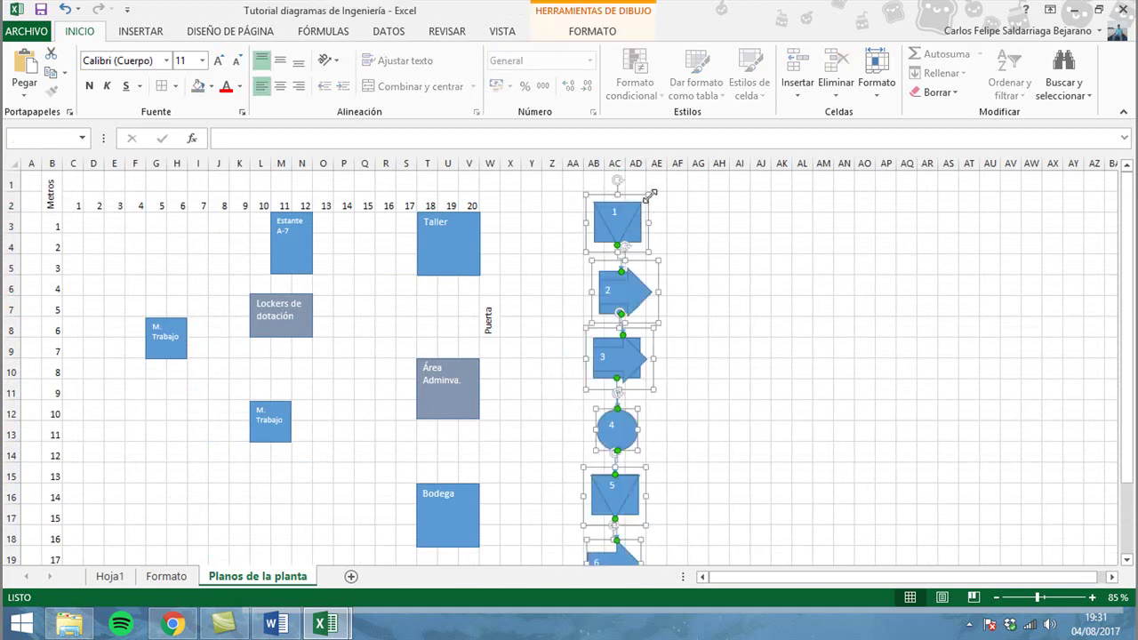
left_click_drag(649, 194, 580, 227)
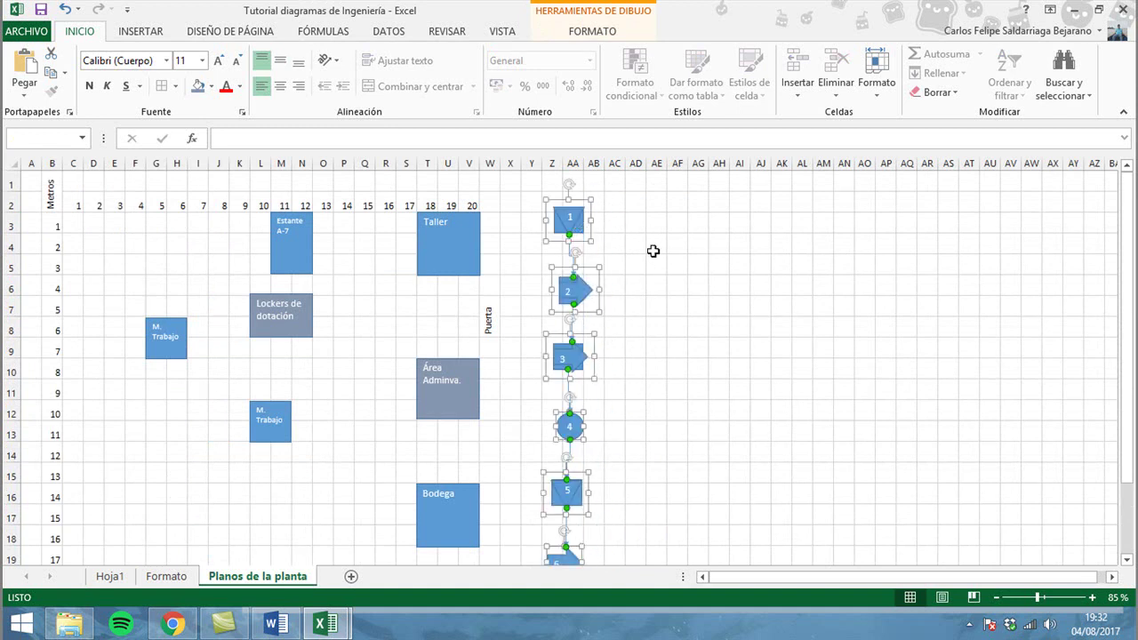
left_click(655, 242)
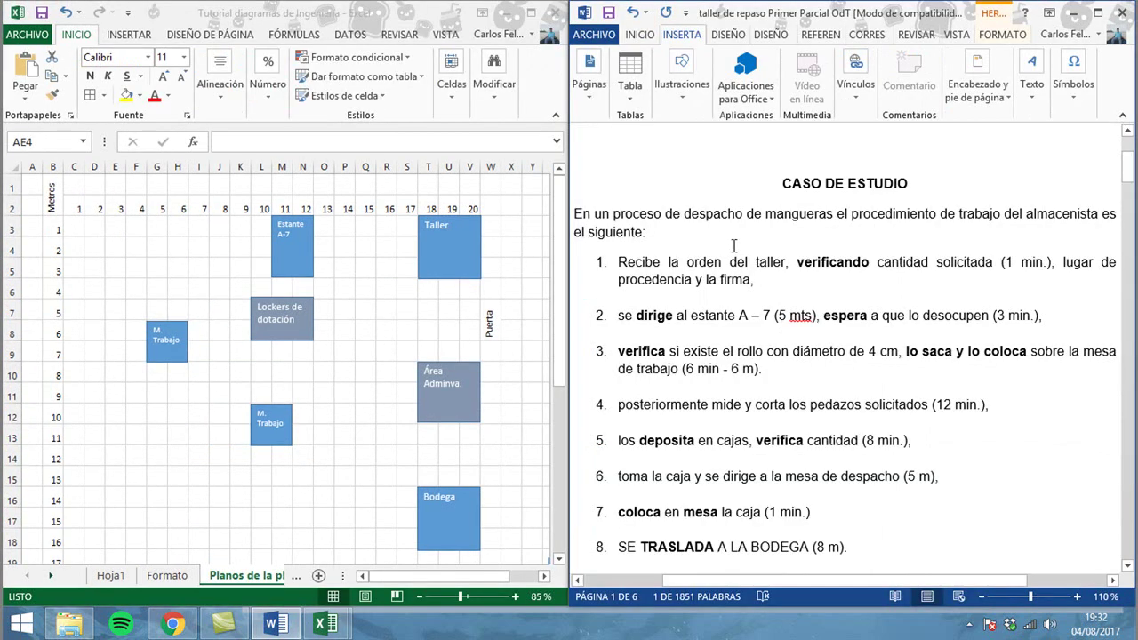
Step: Place symbol 1 on the Taller block and symbol 2 on the Estante A-7 block of the plant layout
scroll(688, 243, "down", 1)
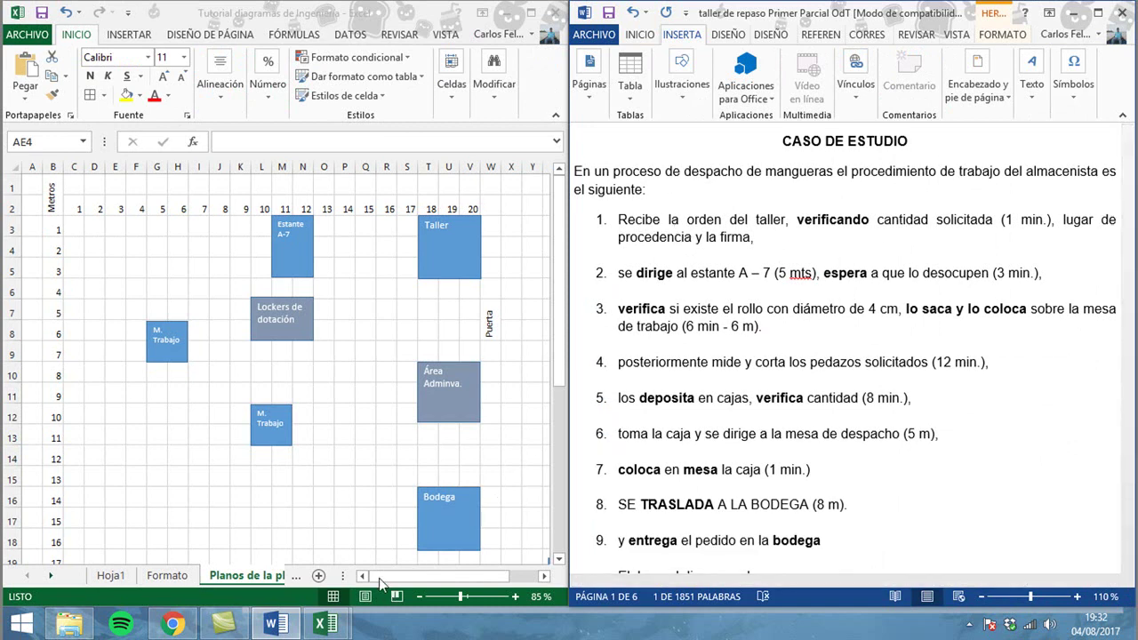
left_click(428, 576)
left_click_drag(454, 580, 482, 580)
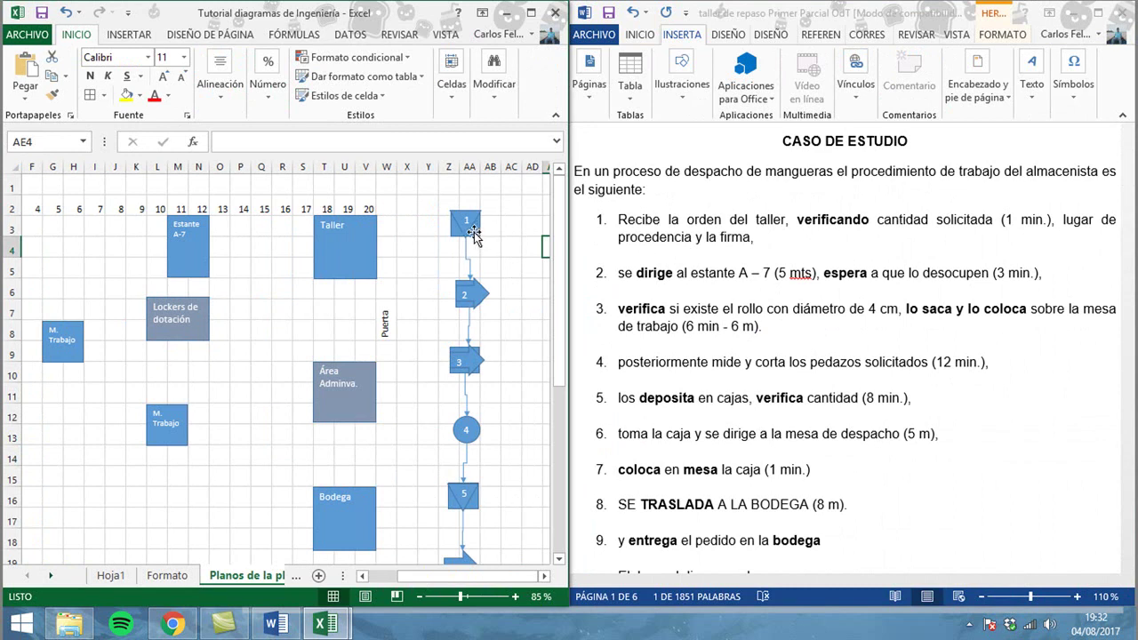
left_click(474, 234)
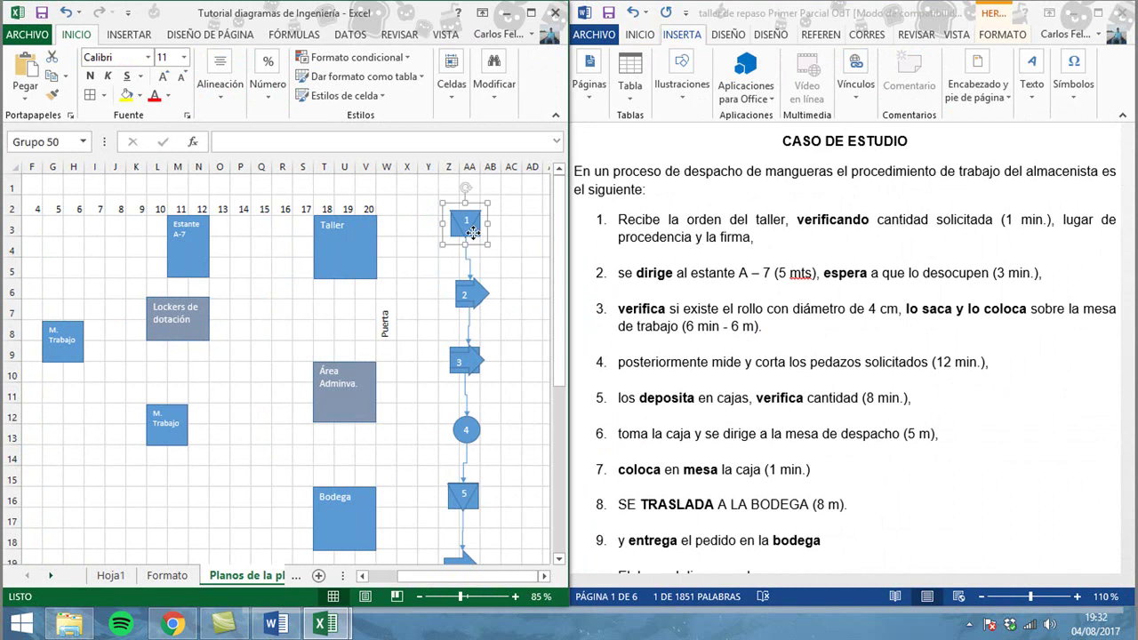
mouse_move(471, 234)
left_mouse_down()
mouse_move(492, 225)
mouse_move(339, 267)
left_mouse_up()
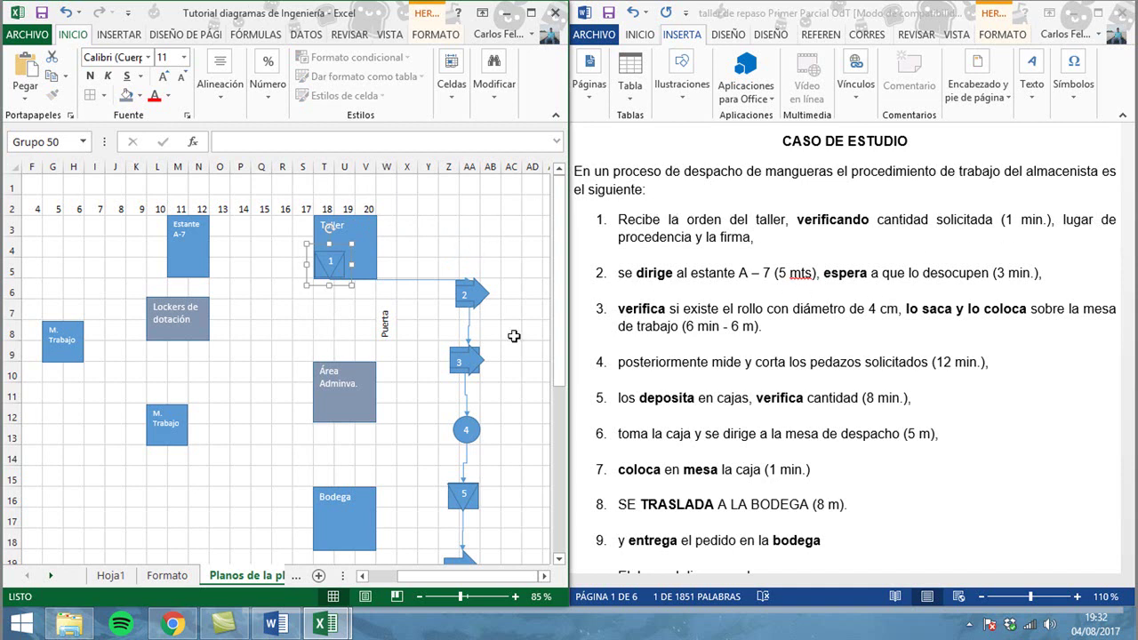
left_click_drag(470, 297, 201, 266)
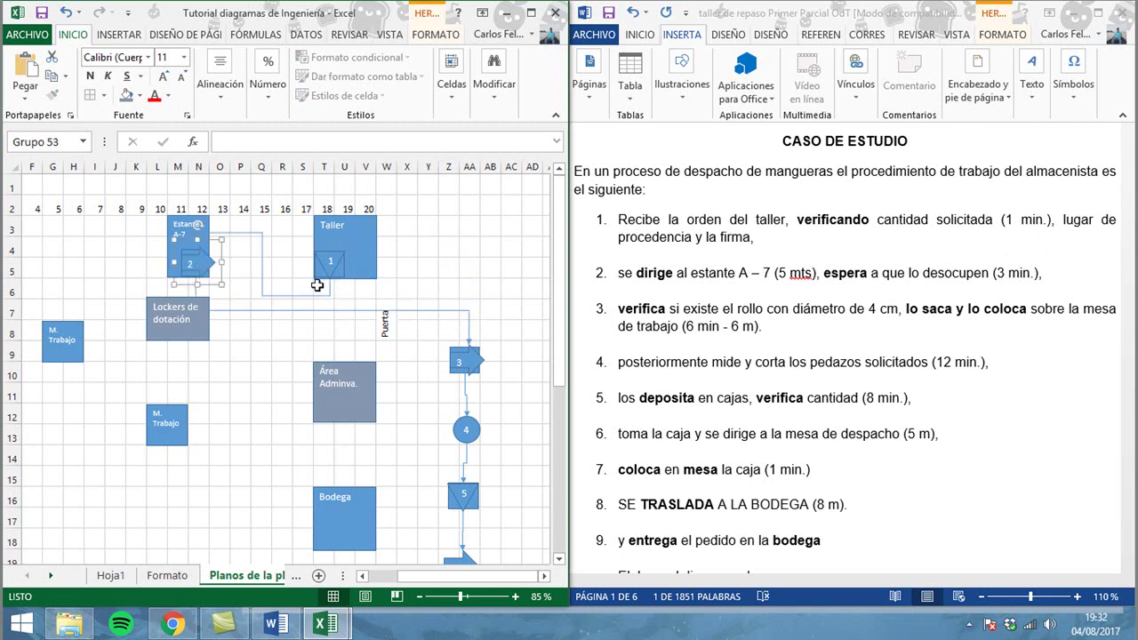
Step: Attach the connector from symbol 1 to the arrow tip of symbol 2, and shift symbol 2 fully inside the Estante A-7 block
left_click(255, 235)
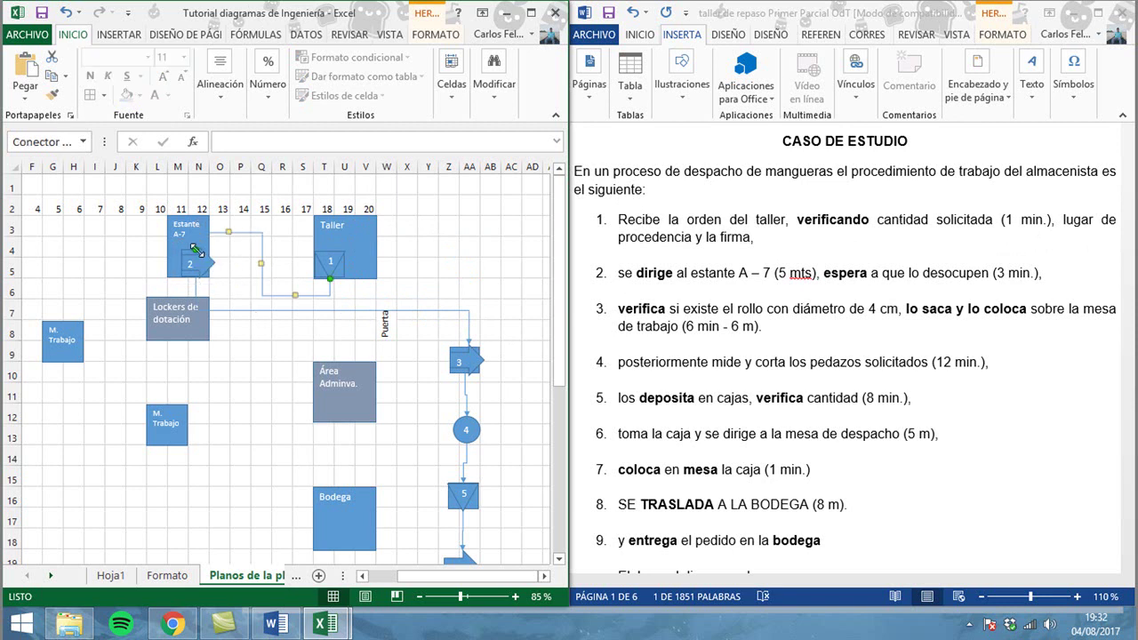
left_click_drag(195, 249, 215, 262)
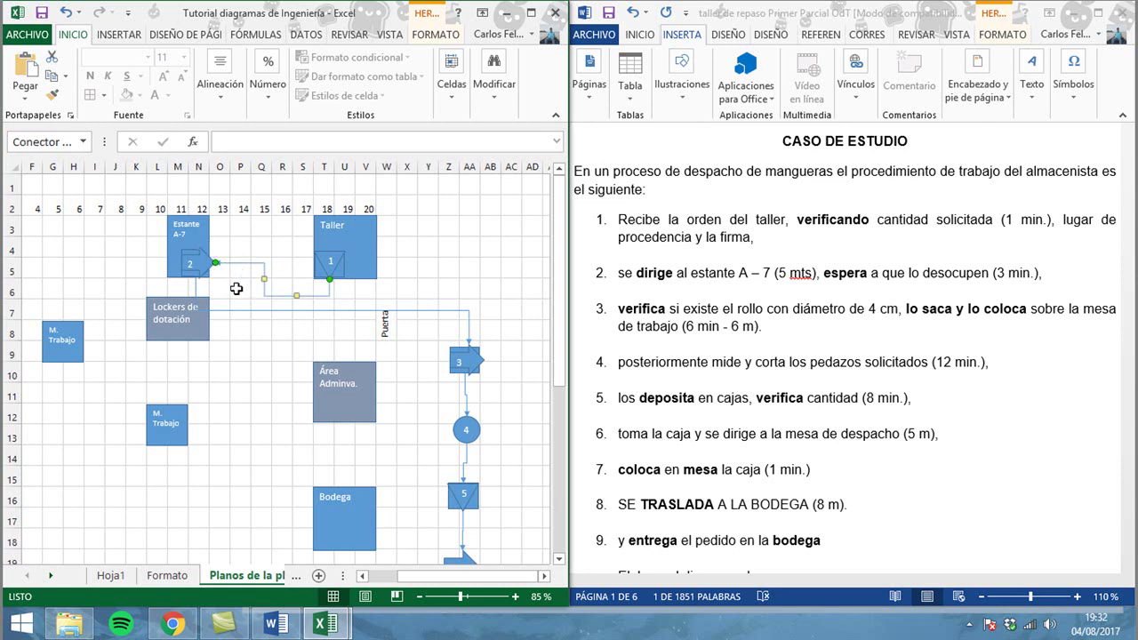
scroll(236, 289, "up", 1)
scroll(267, 288, "up", 1)
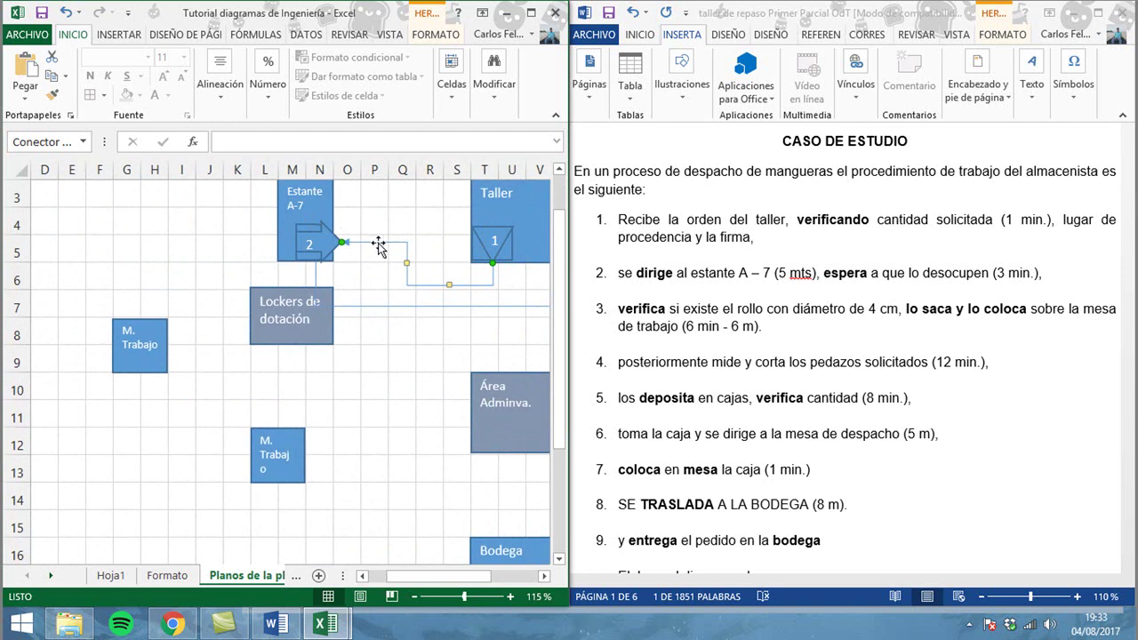
mouse_move(352, 249)
left_mouse_down()
mouse_move(394, 259)
mouse_move(308, 241)
mouse_move(342, 241)
left_mouse_up()
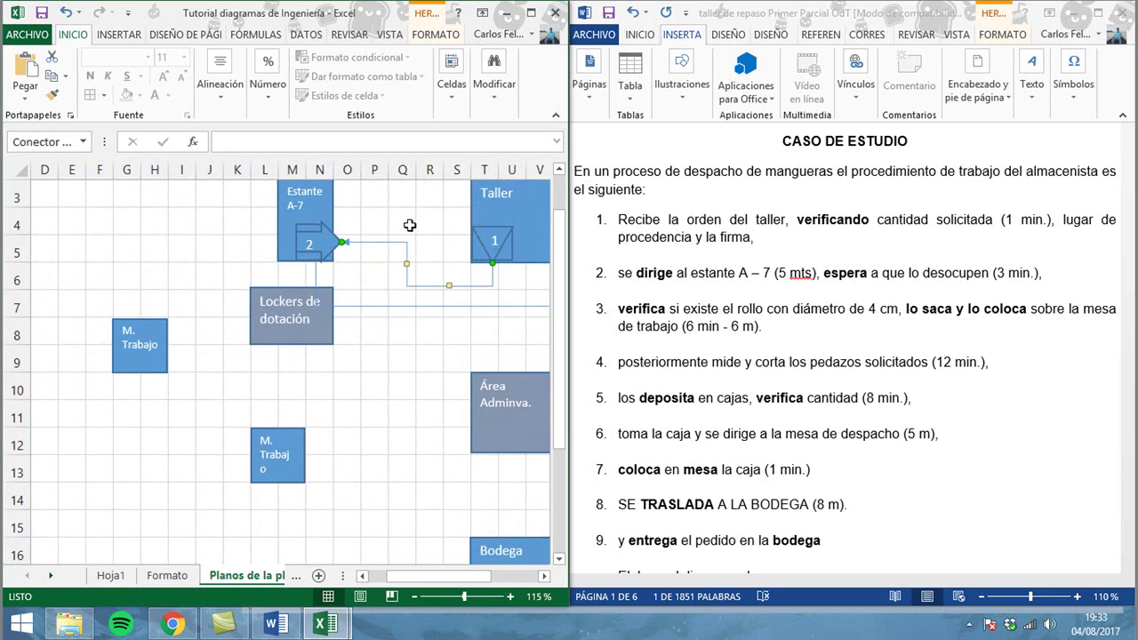
mouse_move(316, 233)
left_mouse_down()
mouse_move(233, 247)
mouse_move(313, 237)
mouse_move(300, 241)
left_mouse_up()
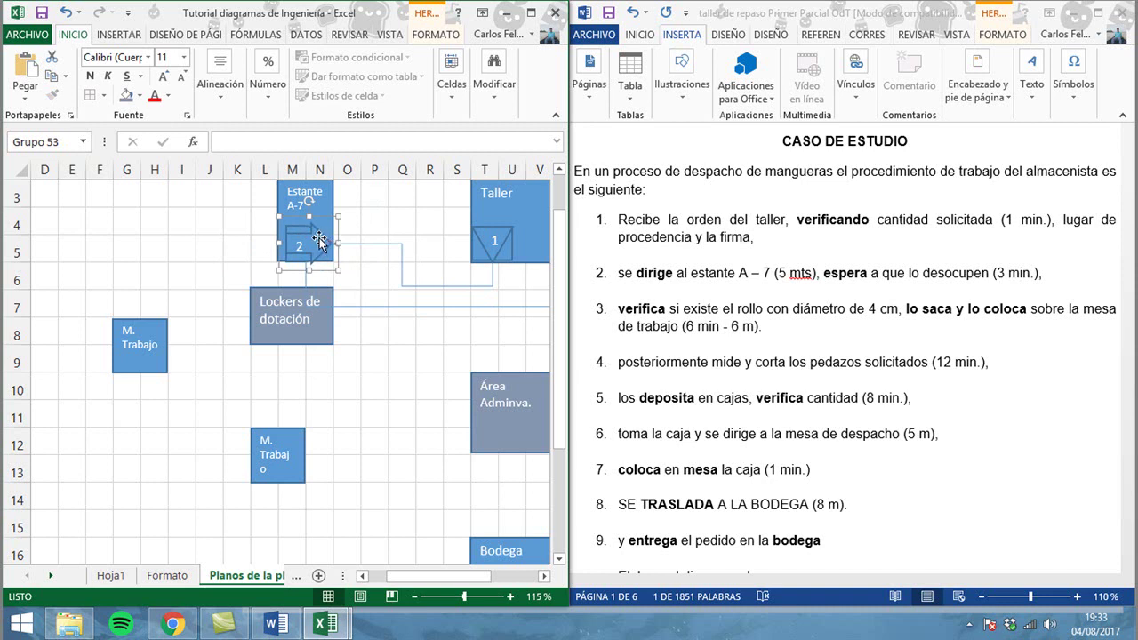
left_click(396, 244)
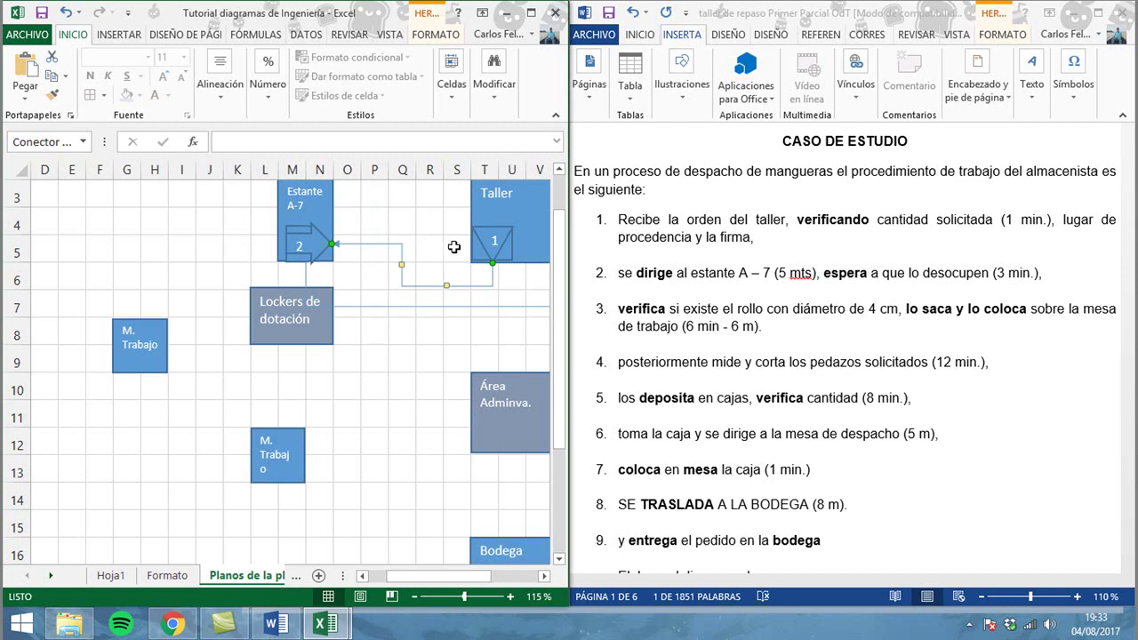
Step: Ungroup symbol 2 on the Estante A-7 block and select its arrow shape
left_click(320, 249)
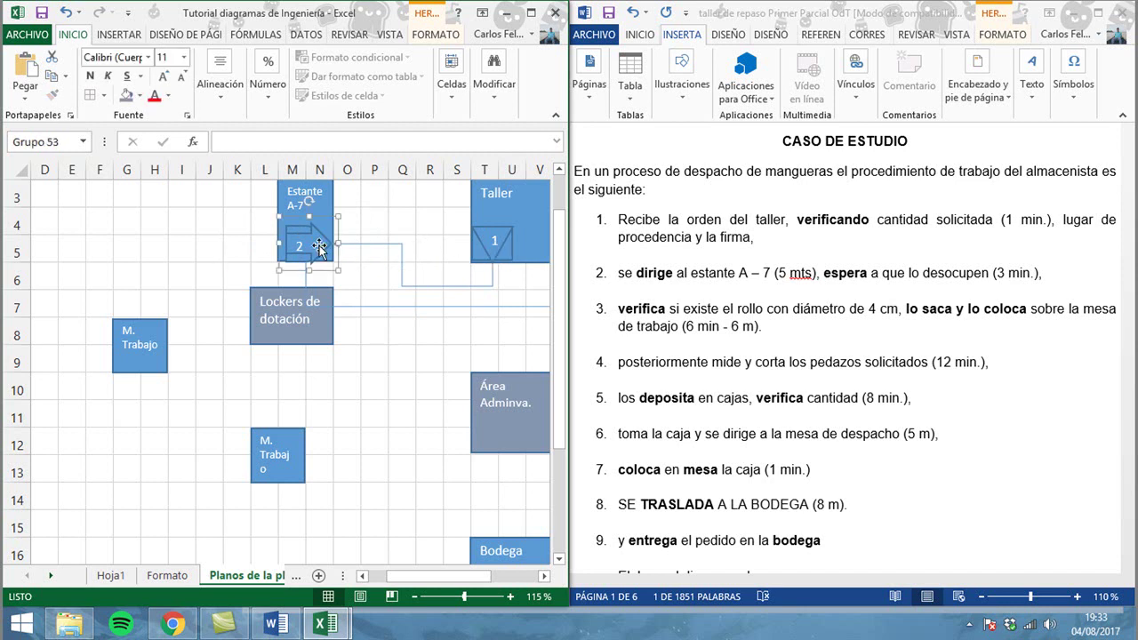
right_click(319, 246)
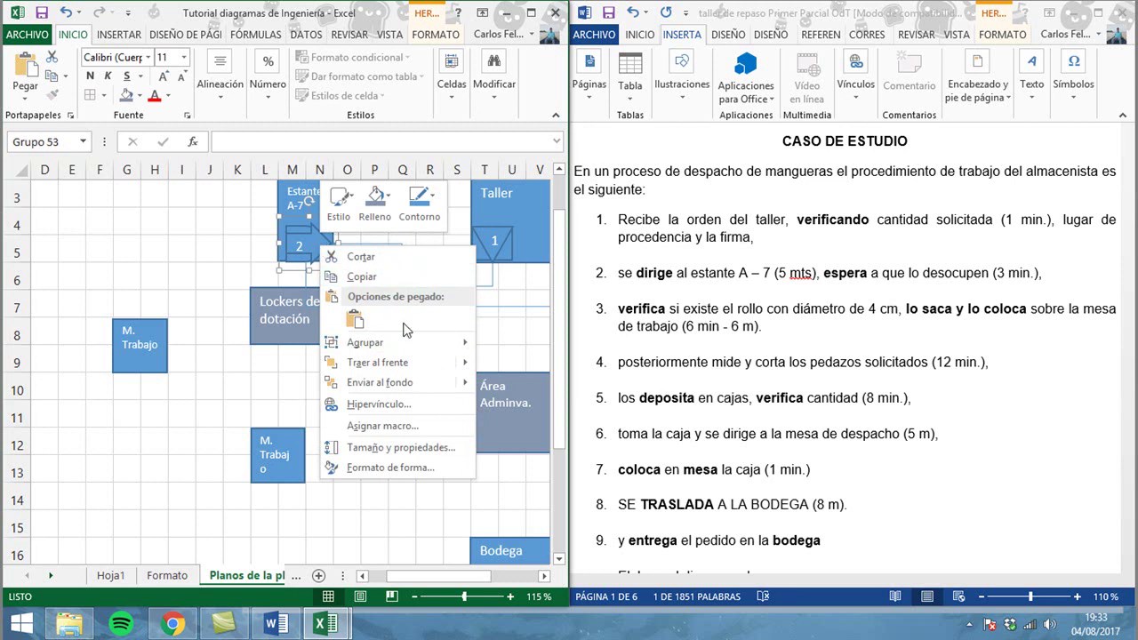
mouse_move(422, 346)
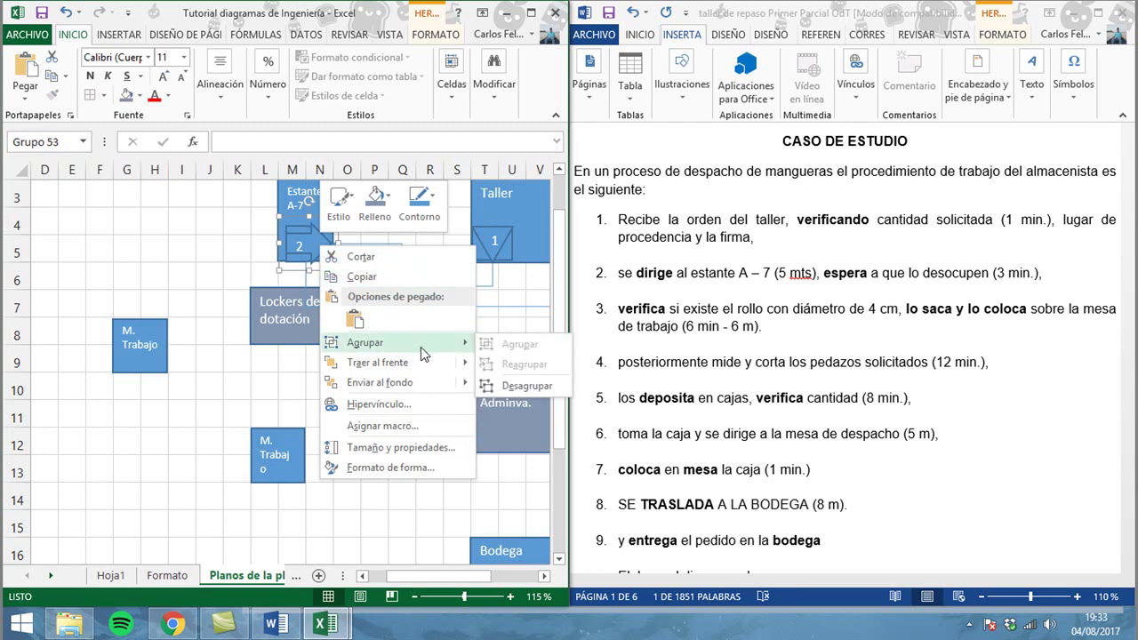
left_click(520, 386)
left_click(322, 230)
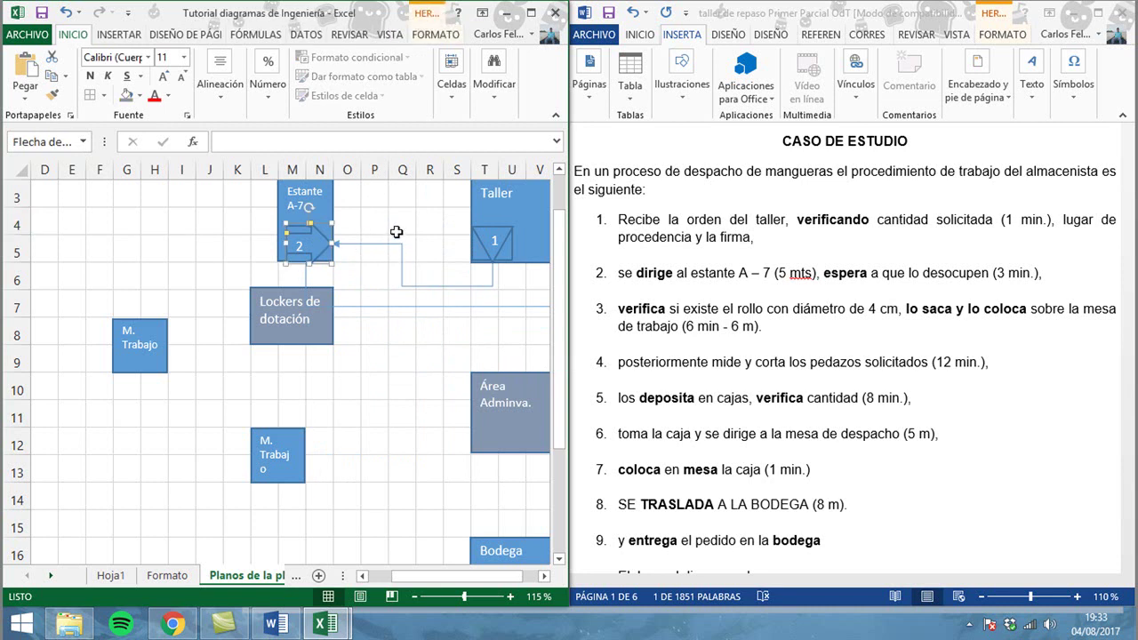
Step: Remove the arrow shape from symbol 2 on Estante A-7 and label the remaining delay shape 2
key("Delete")
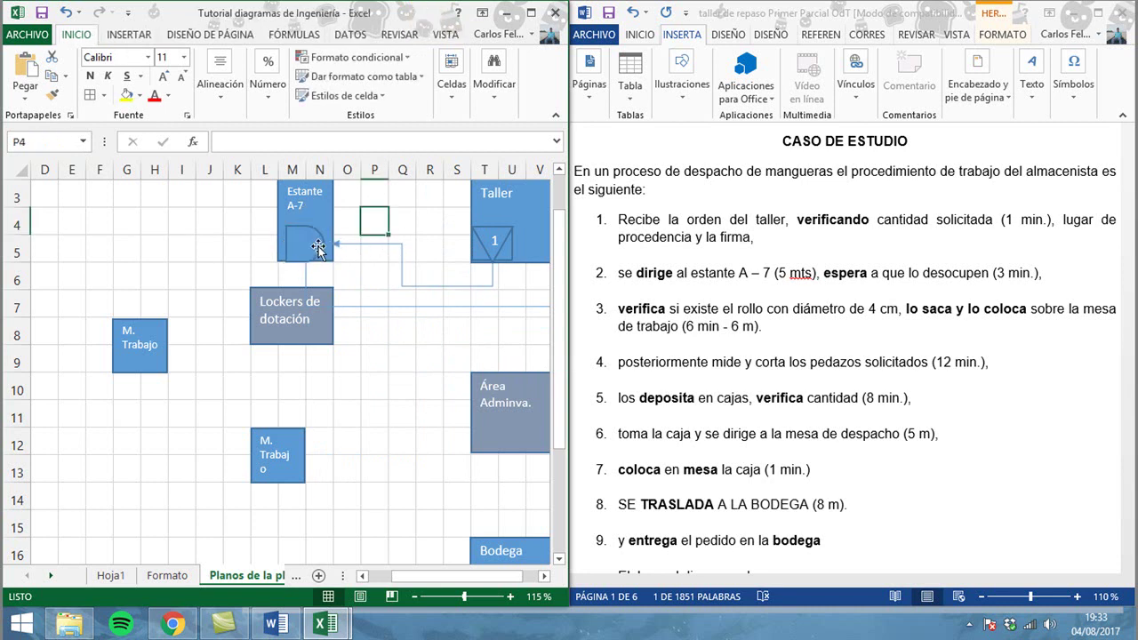
left_click(311, 248)
right_click(307, 247)
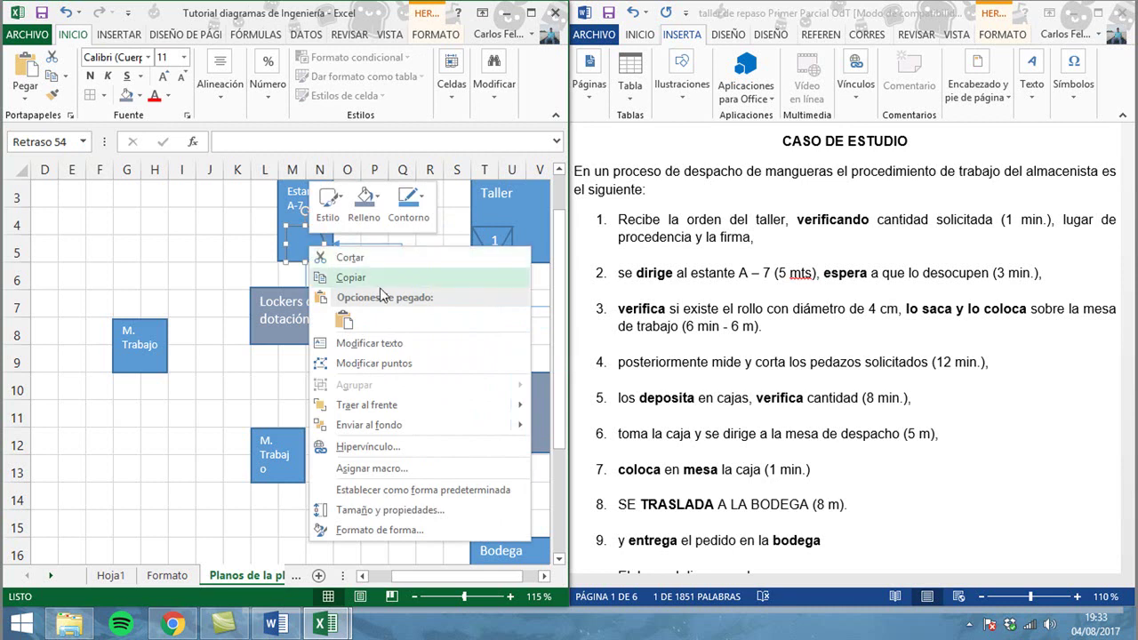
left_click(408, 343)
type("2")
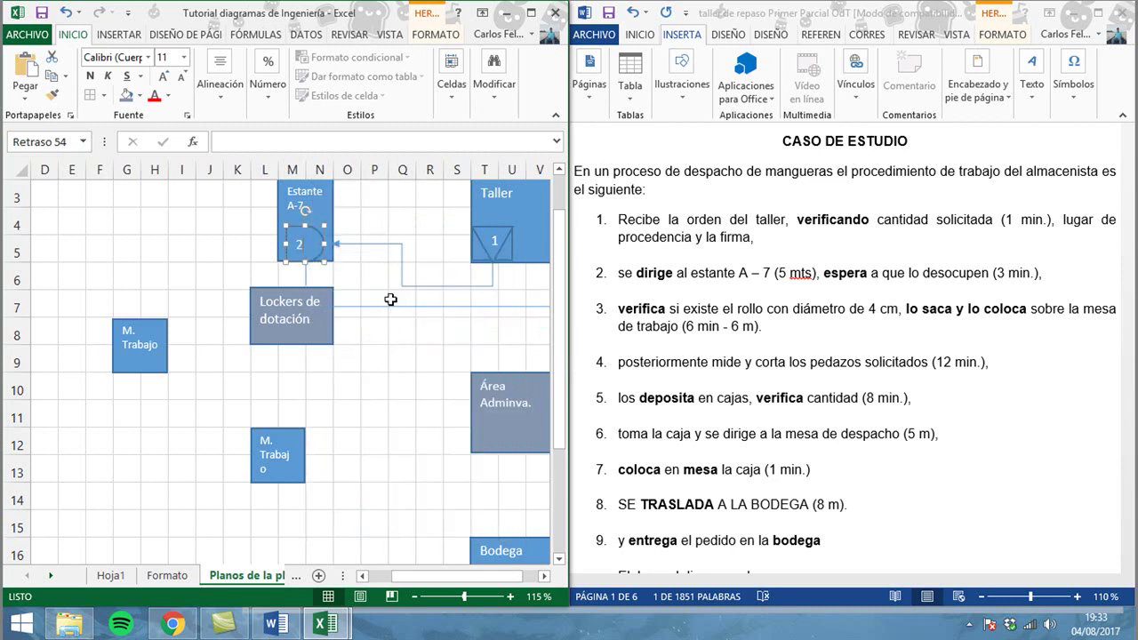
Step: Shift delay symbol 2 to the edge of Estante A-7 so it meets the arrow tip coming from symbol 1
left_click(381, 225)
left_click(345, 245)
mouse_move(333, 244)
left_mouse_down()
mouse_move(322, 245)
mouse_move(356, 241)
mouse_move(315, 242)
left_mouse_up()
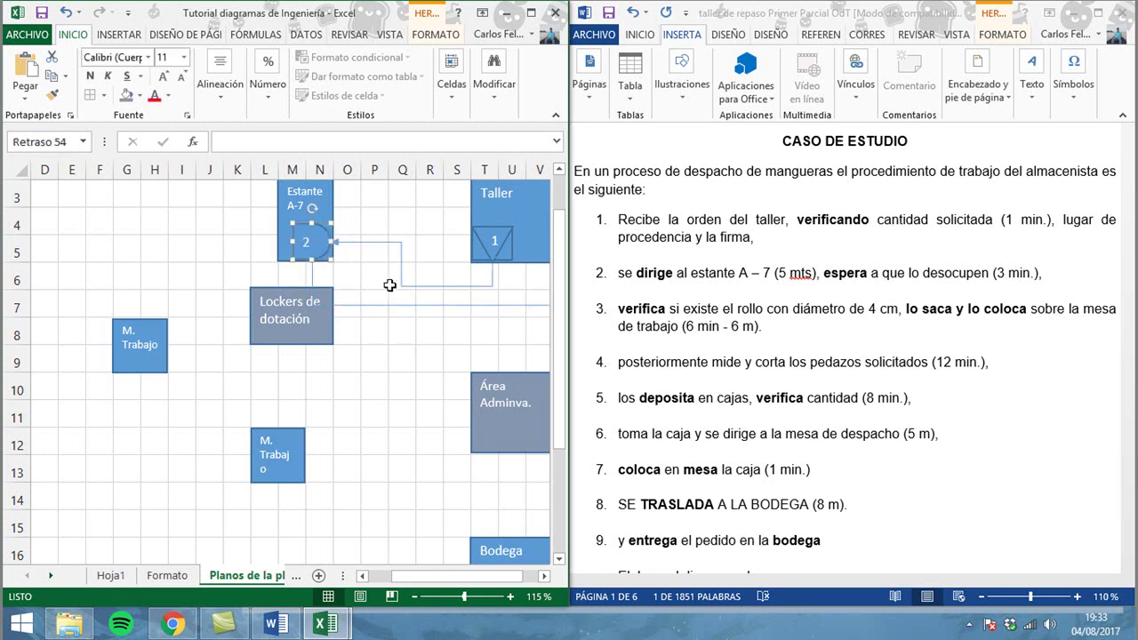
Step: Move symbol 3 onto the plan between Lockers de dotación and Área Adminva. and ungroup it
left_click_drag(424, 576, 525, 577)
left_click_drag(460, 380, 225, 345)
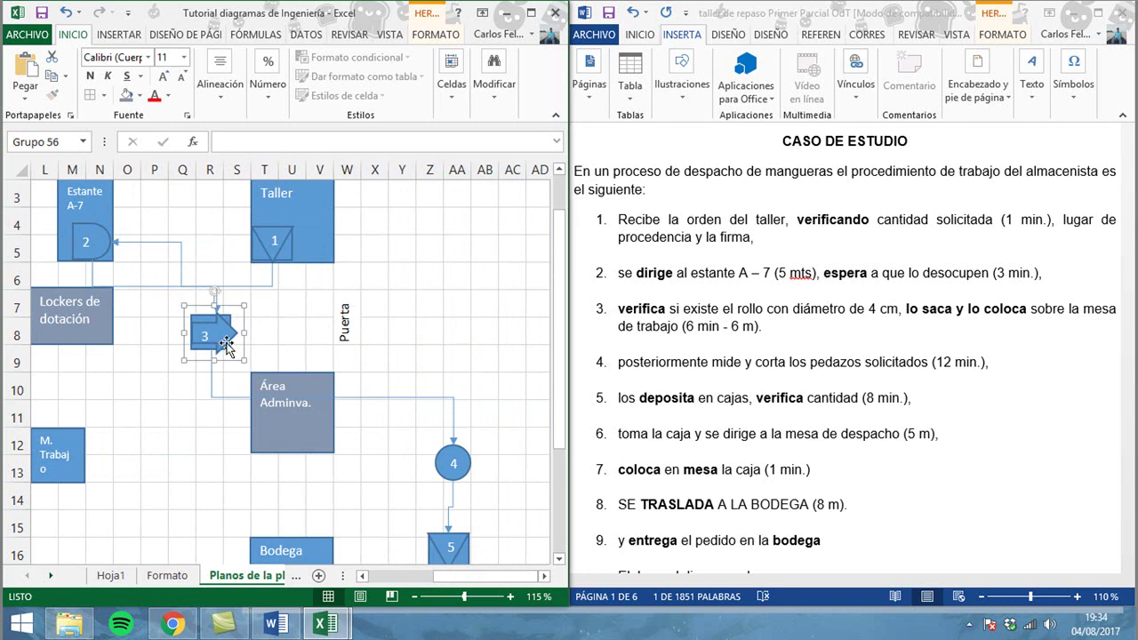
left_click(218, 334)
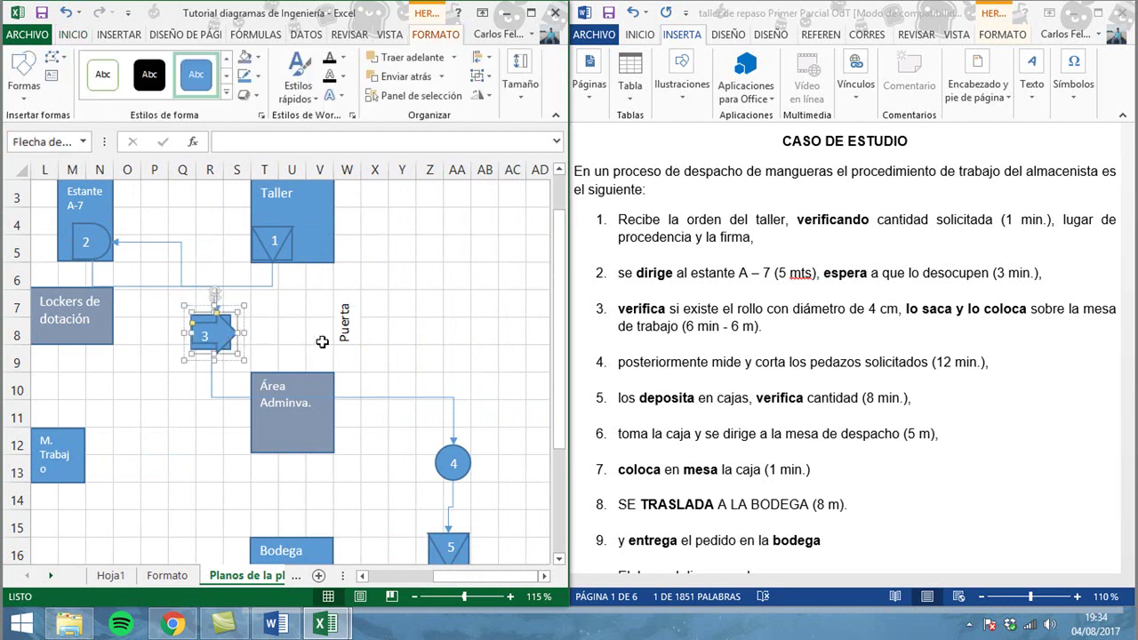
left_click(314, 342)
left_click(226, 338)
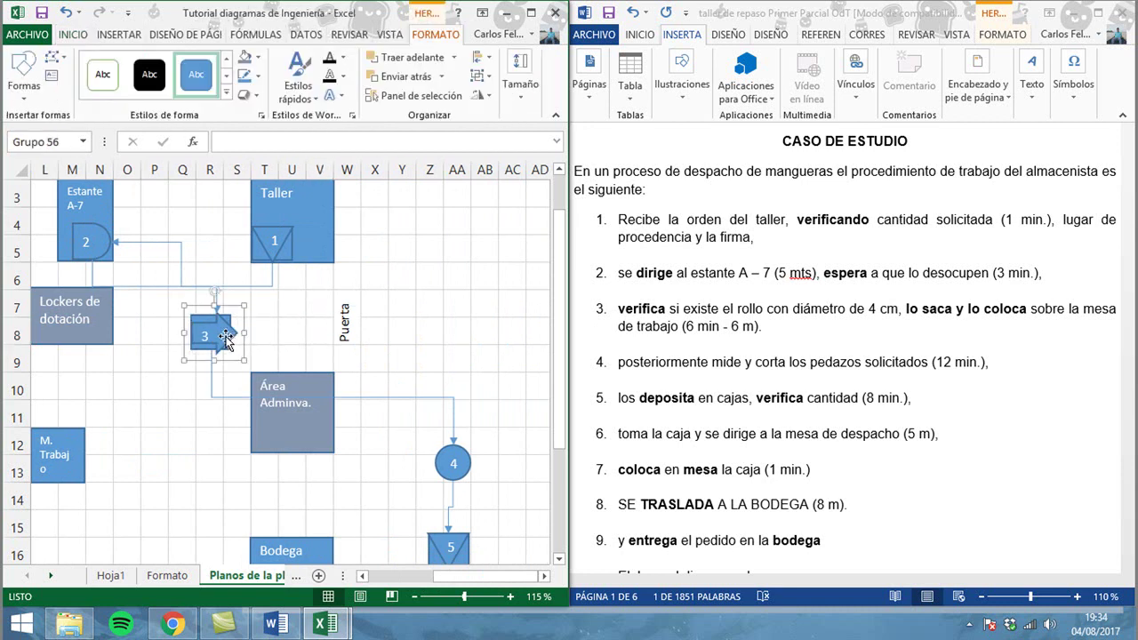
right_click(228, 340)
mouse_move(348, 436)
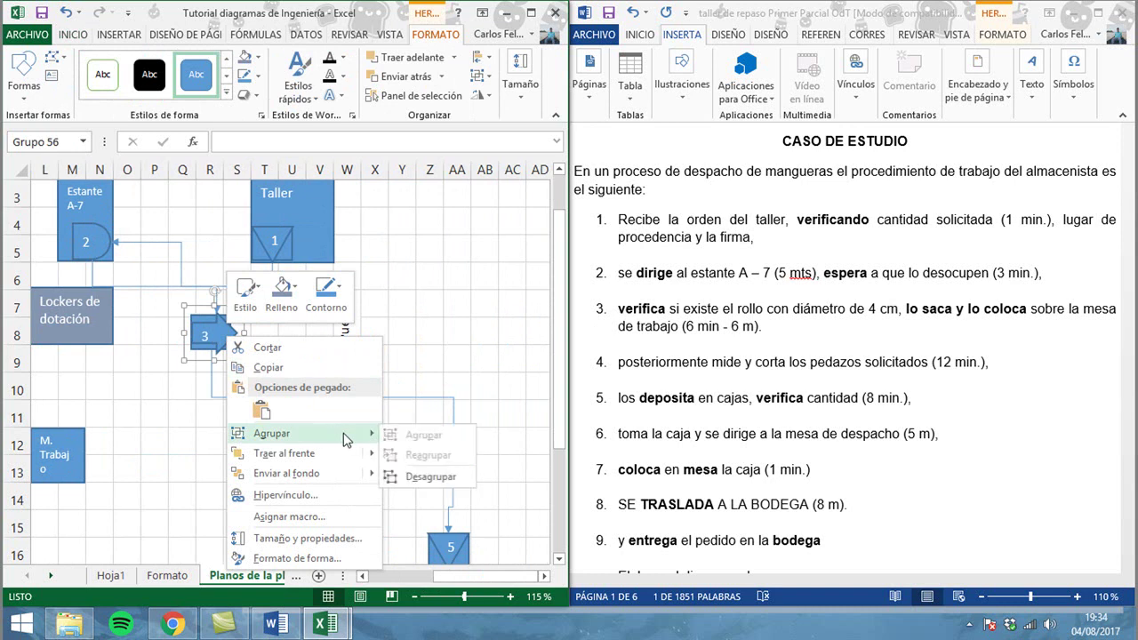
left_click(440, 474)
Step: Delete the arrow shape of symbol 3 and label the remaining square 3
left_click(318, 336)
left_click(222, 331)
left_click(292, 313)
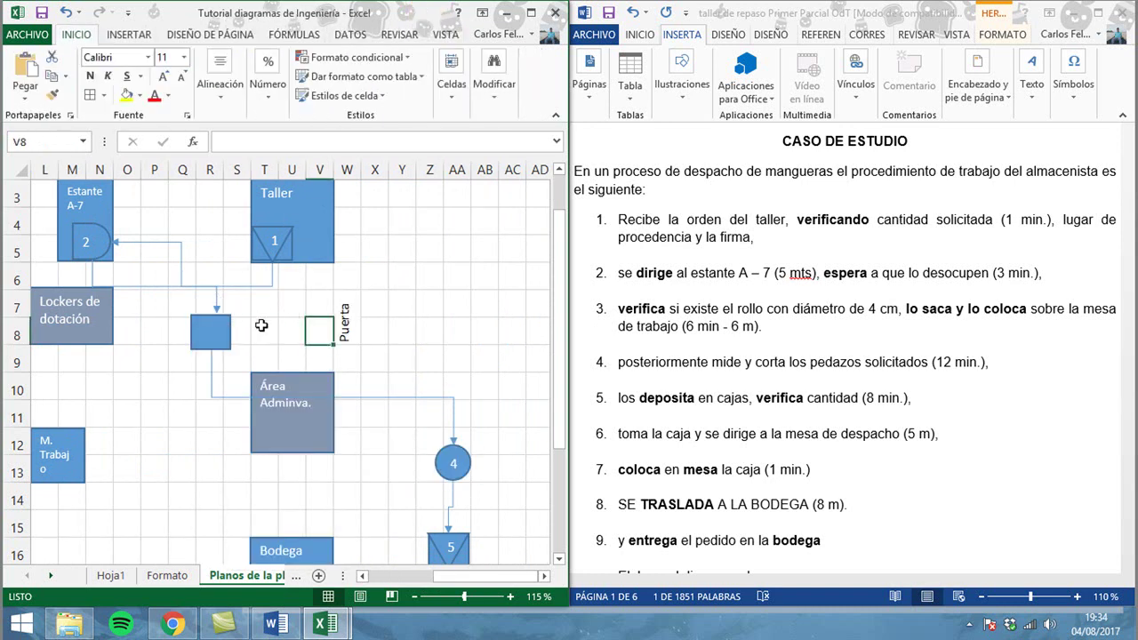
left_click(223, 331)
right_click(224, 334)
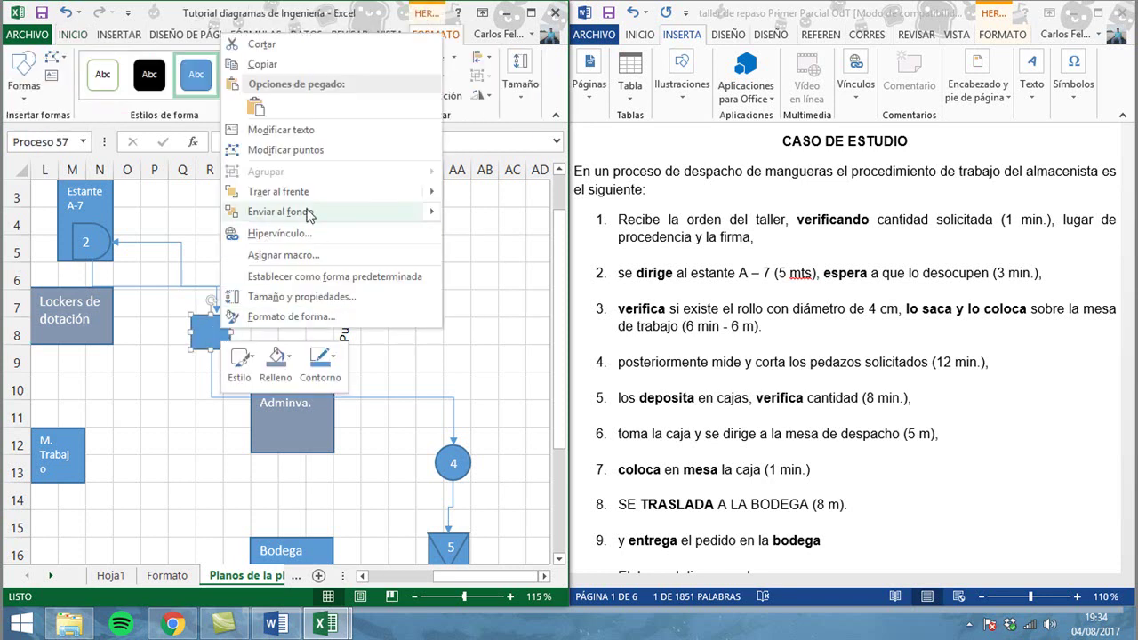
left_click(299, 130)
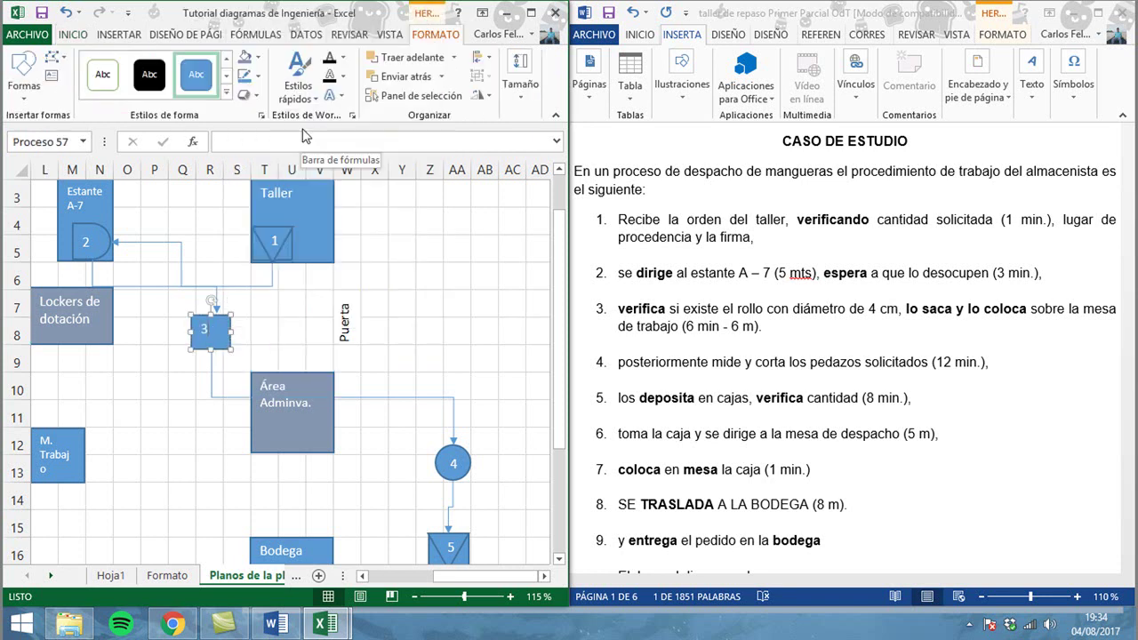
left_click(287, 310)
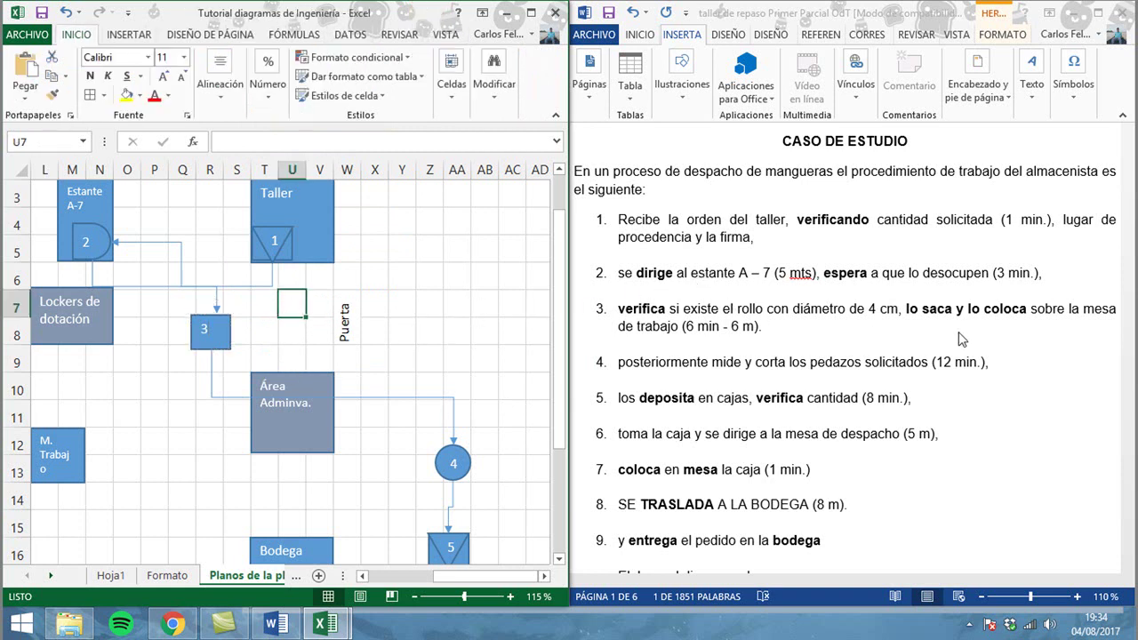
Step: Place square symbol 3 on the M. Trabajo block beyond Lockers de dotación
left_click_drag(477, 577, 426, 578)
left_click_drag(471, 327, 142, 351)
left_click(237, 303)
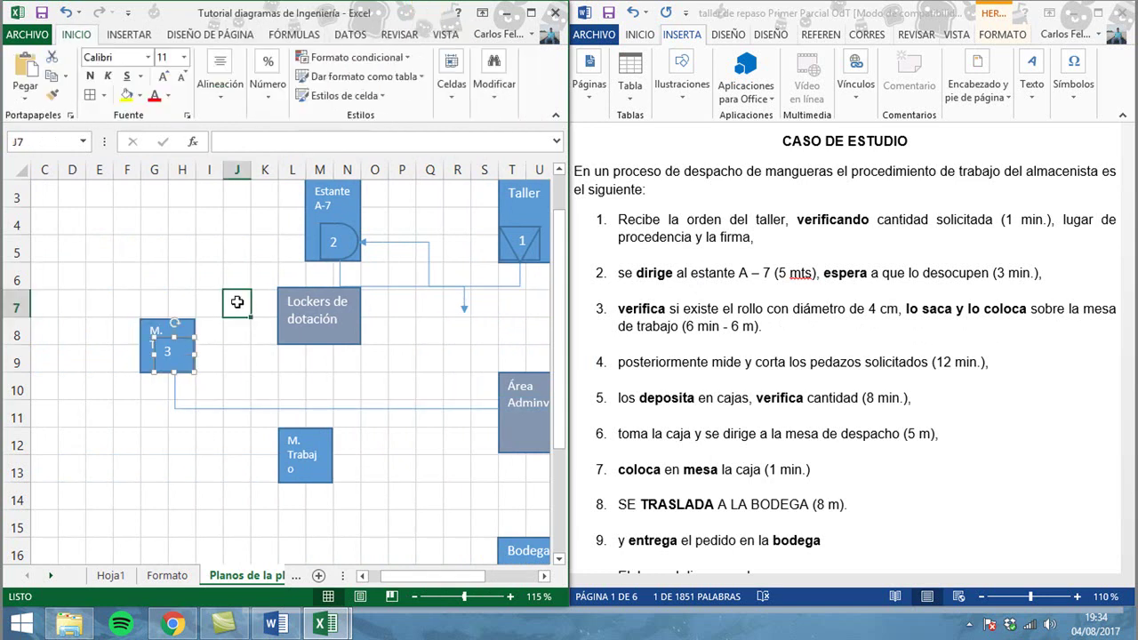
Step: Attach the connector from symbol 2 to the top of symbol 3 and route its bend between Estante A-7 and Lockers de dotación
left_click(402, 287)
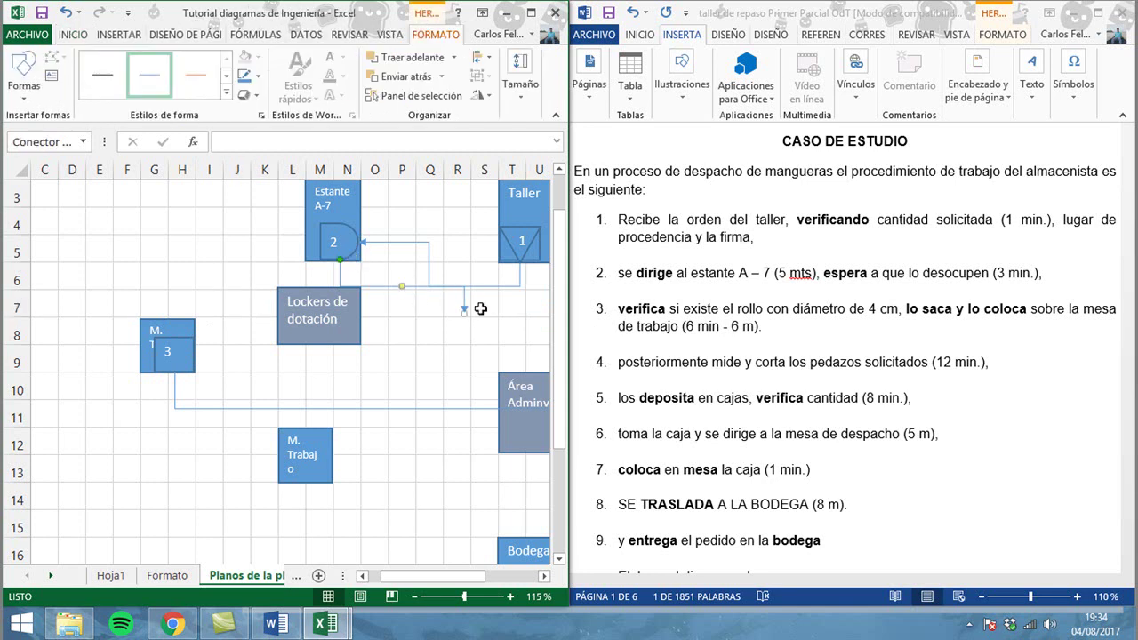
left_click_drag(462, 313, 177, 341)
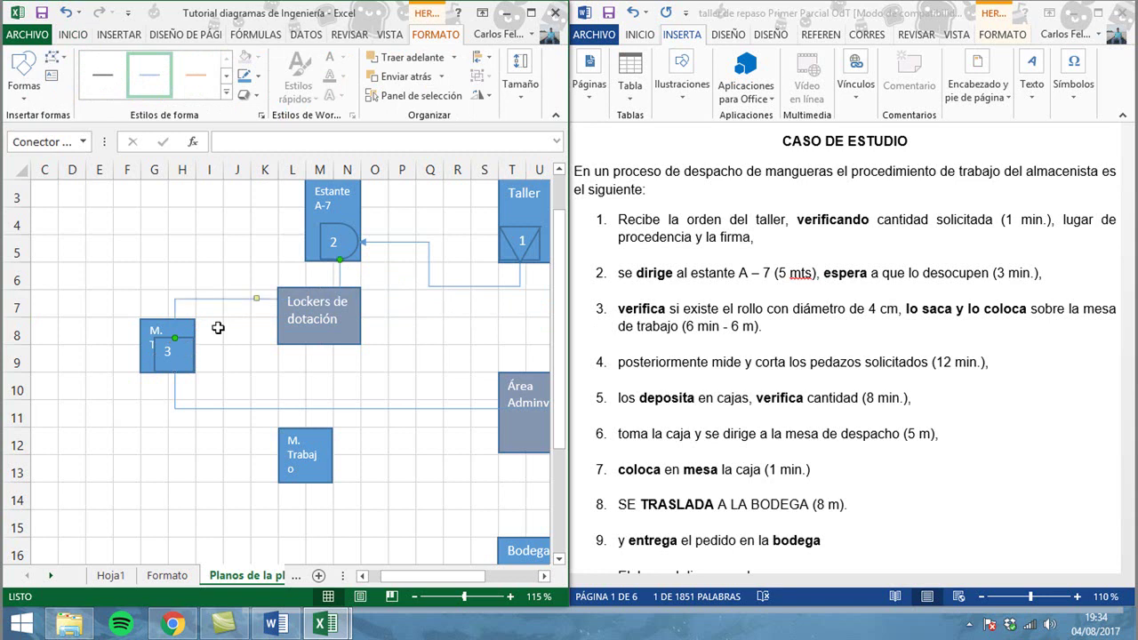
left_click_drag(259, 303, 260, 279)
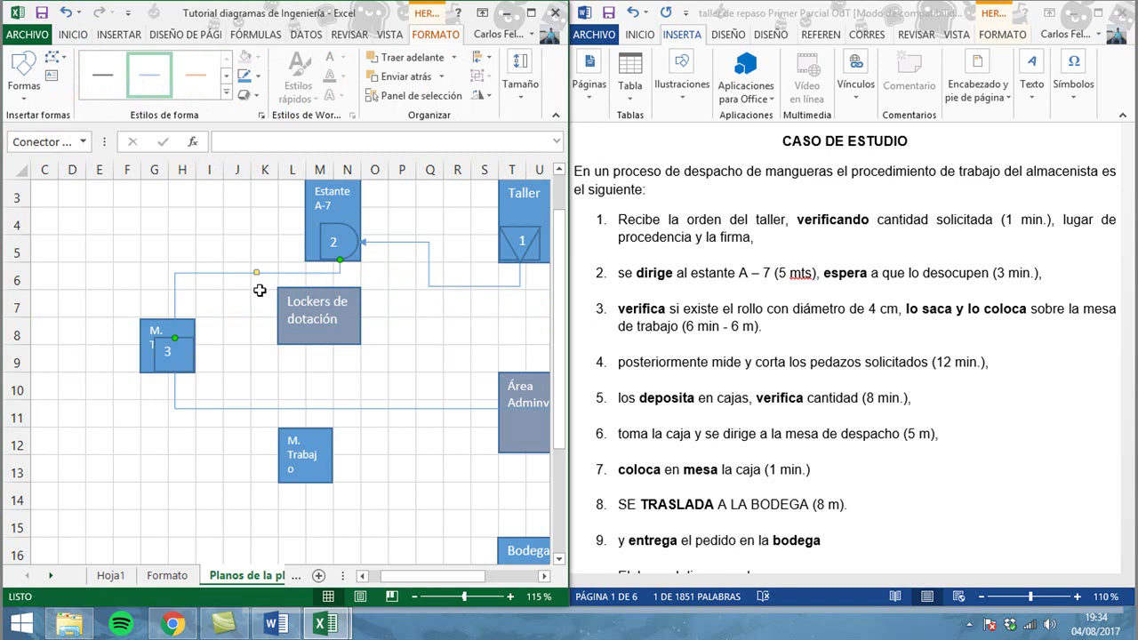
left_click_drag(258, 278, 256, 301)
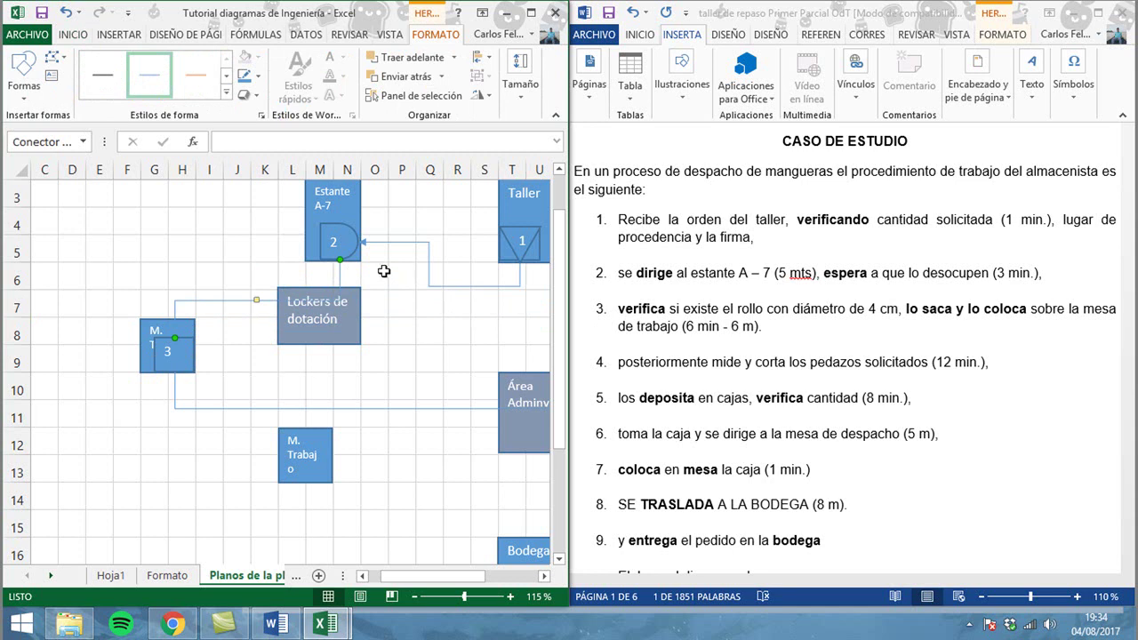
left_click_drag(259, 303, 256, 274)
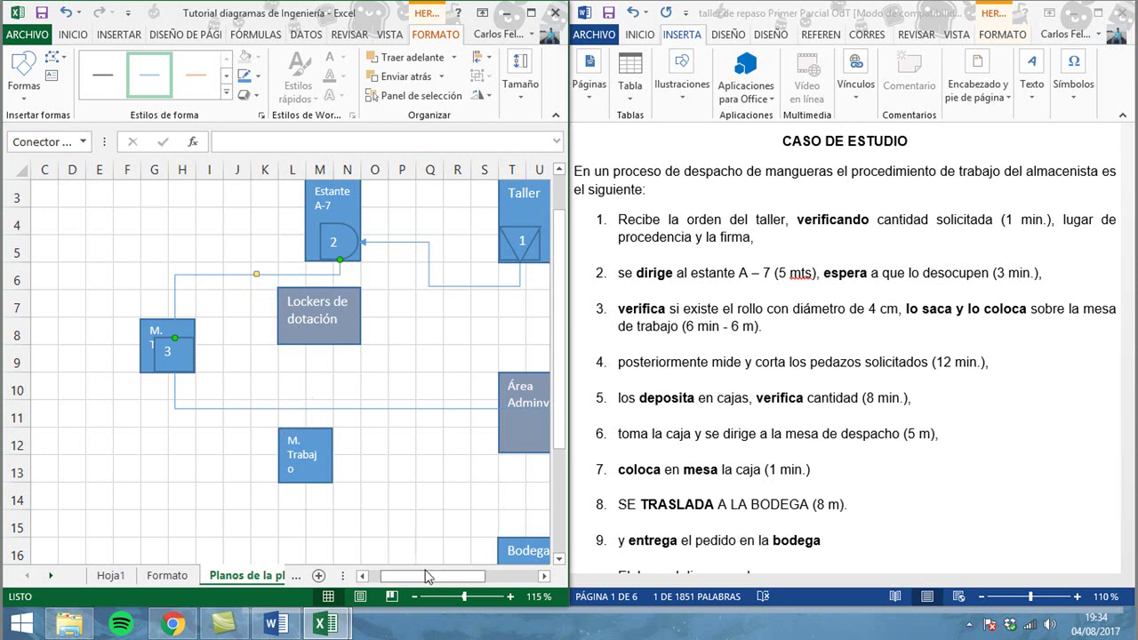
Step: Place circle symbol 4 directly below symbol 3 at the M. Trabajo block
left_click_drag(430, 578, 483, 578)
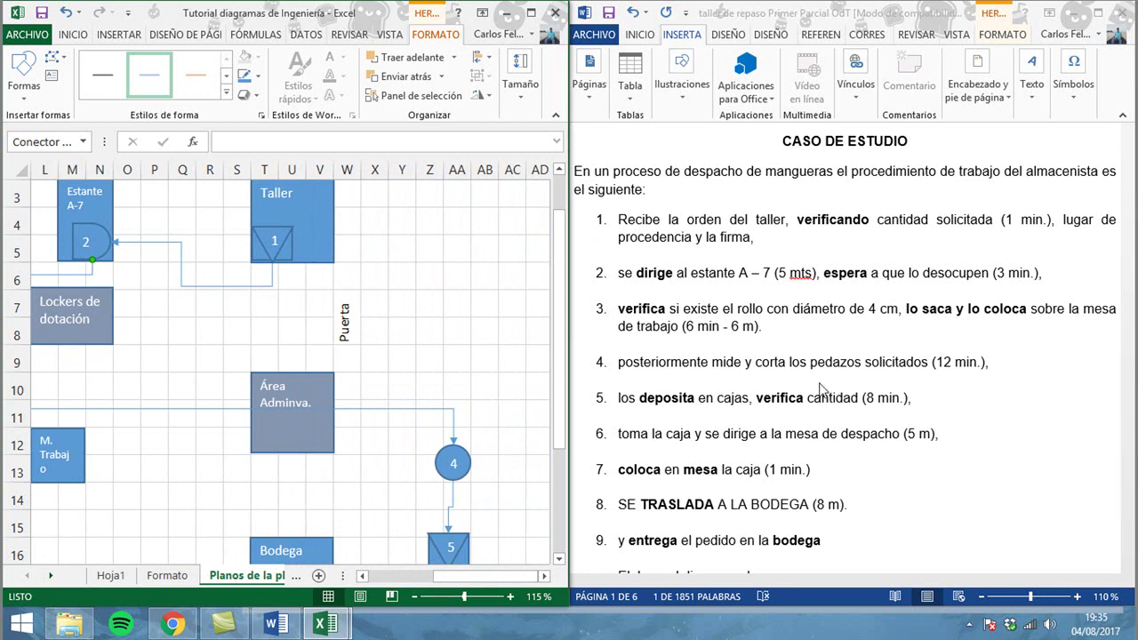
left_click_drag(451, 463, 95, 393)
left_click_drag(445, 577, 381, 576)
left_click_drag(387, 412, 218, 406)
left_click(184, 438)
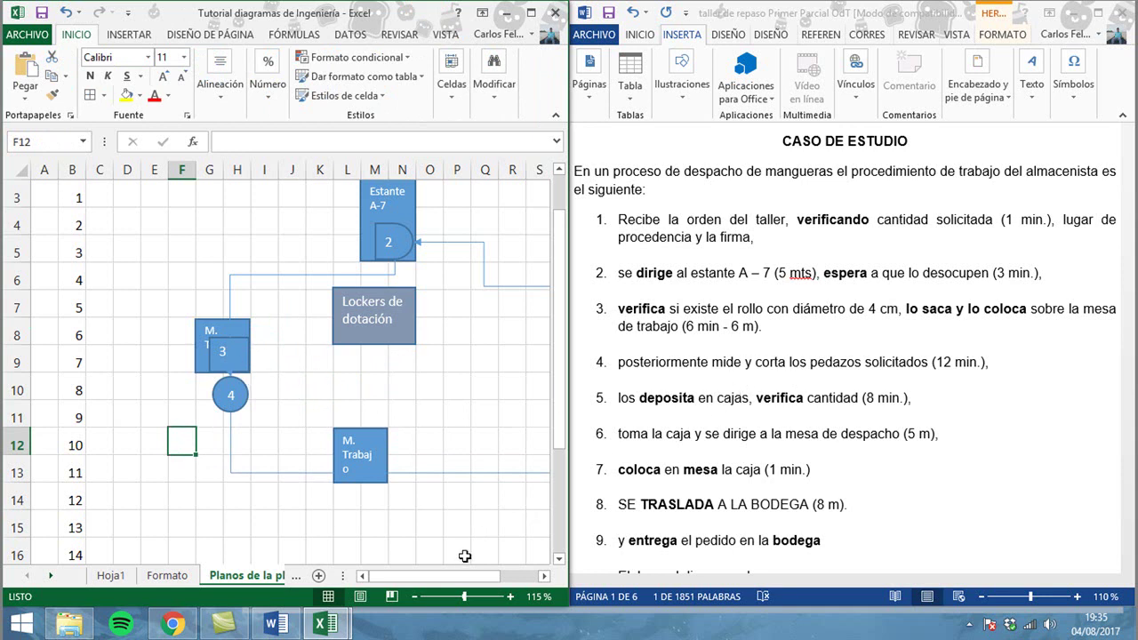
Step: Bring symbol 5 across the plan and place it directly below symbol 4
left_click_drag(486, 577, 568, 577)
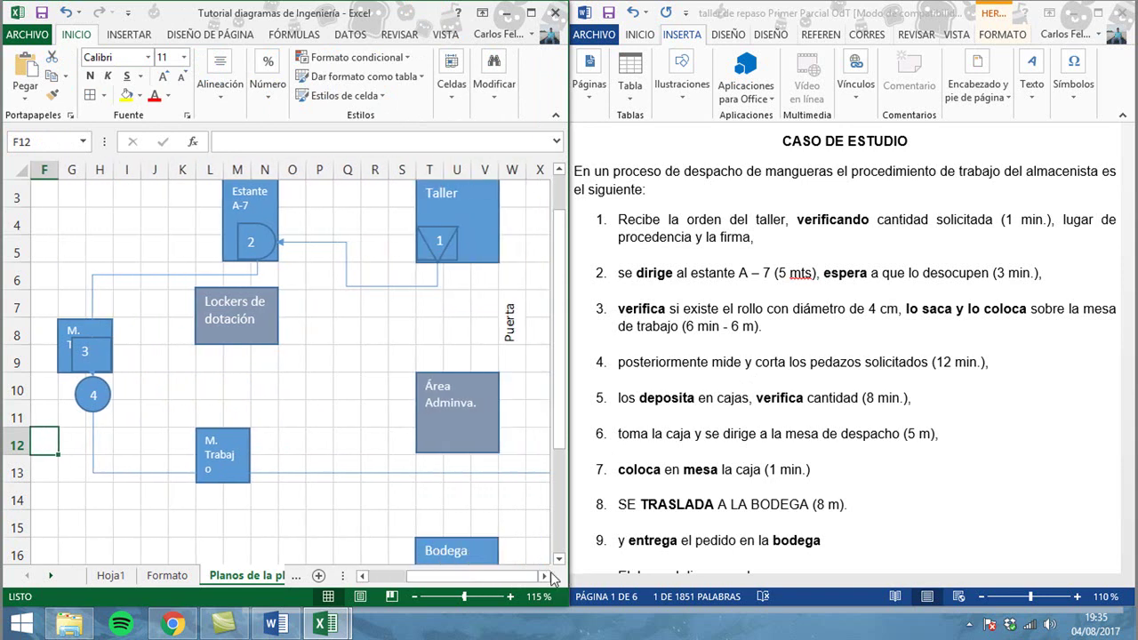
left_click(456, 501)
key("Right")
key("Right")
key("Right")
key("Right")
key("Right")
key("Right")
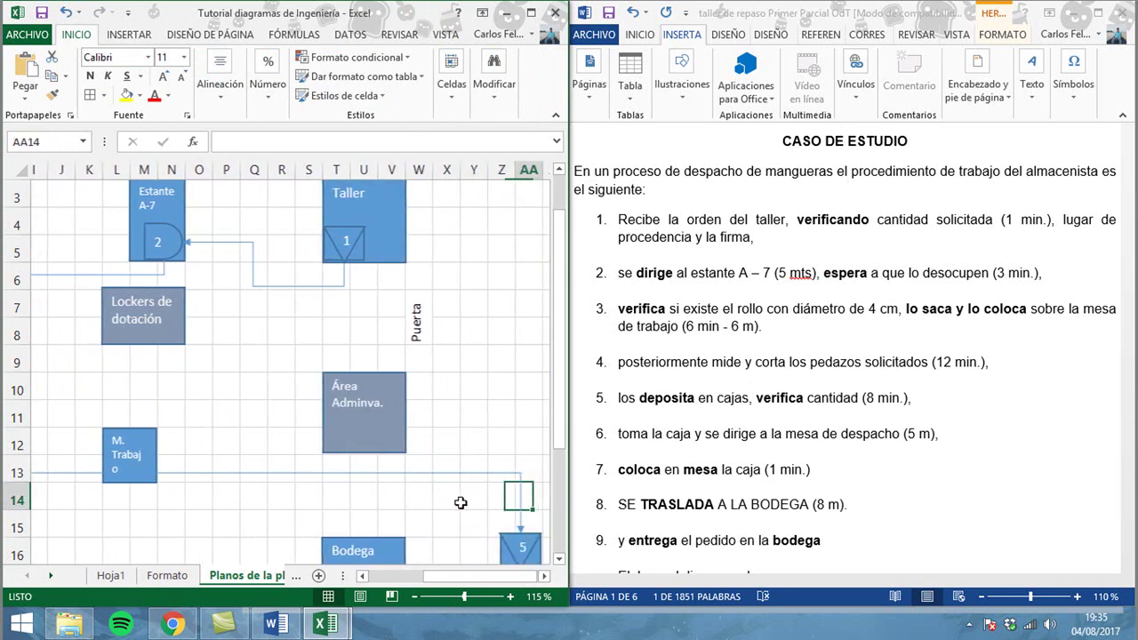
left_click_drag(514, 546, 43, 442)
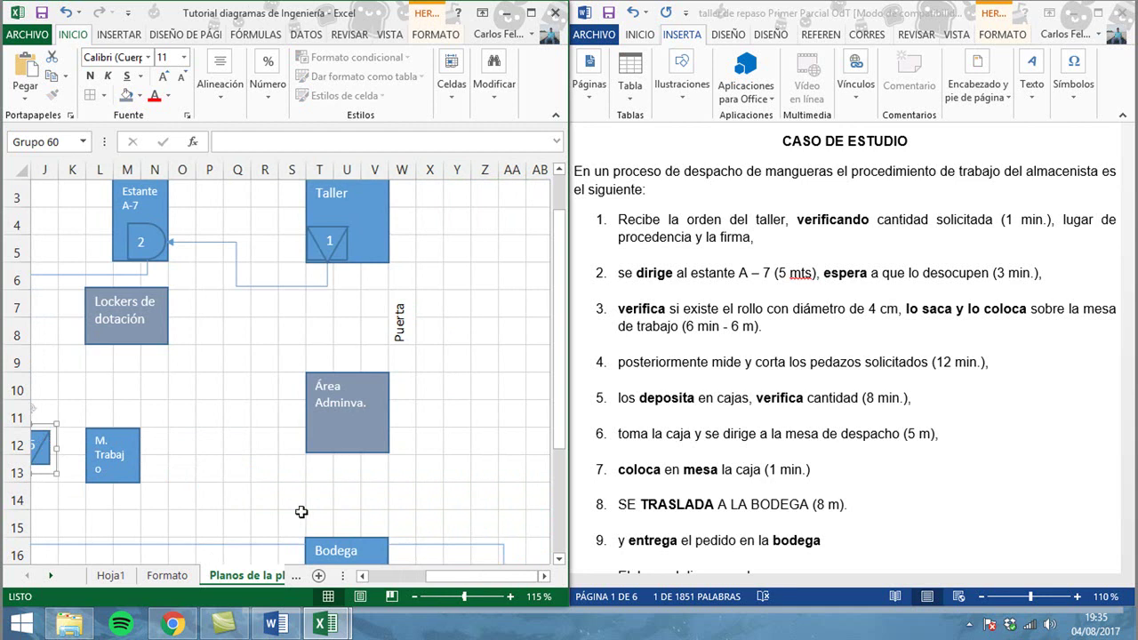
left_click_drag(435, 578, 340, 552)
left_click_drag(290, 454, 241, 439)
left_click(273, 407)
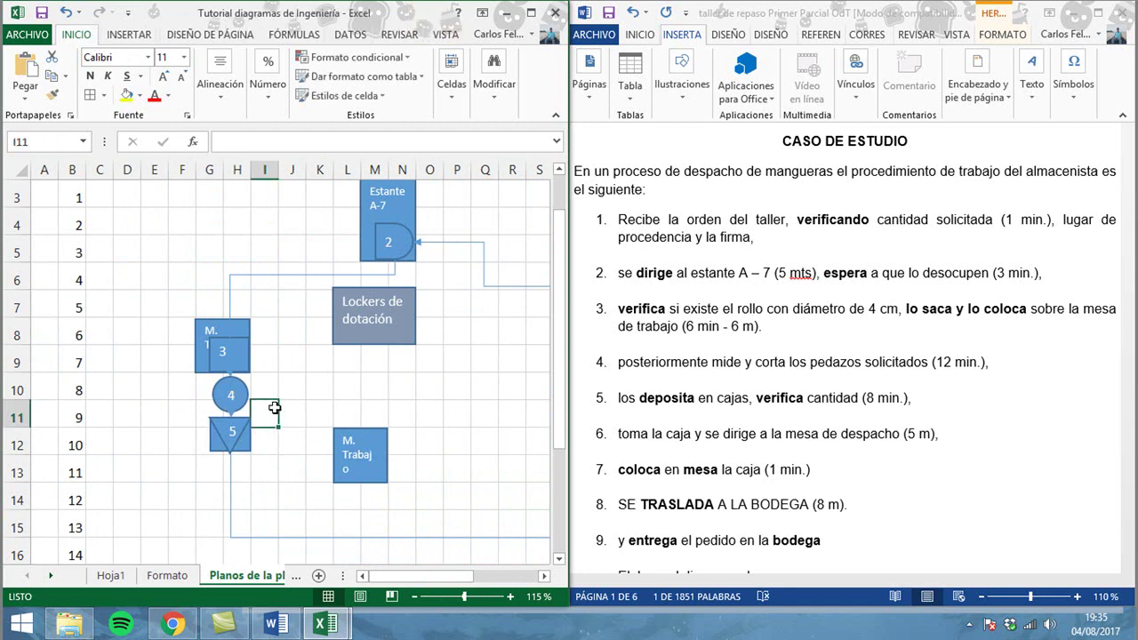
Step: Select symbols 3, 4 and 5 together and shrink them
left_click(239, 363)
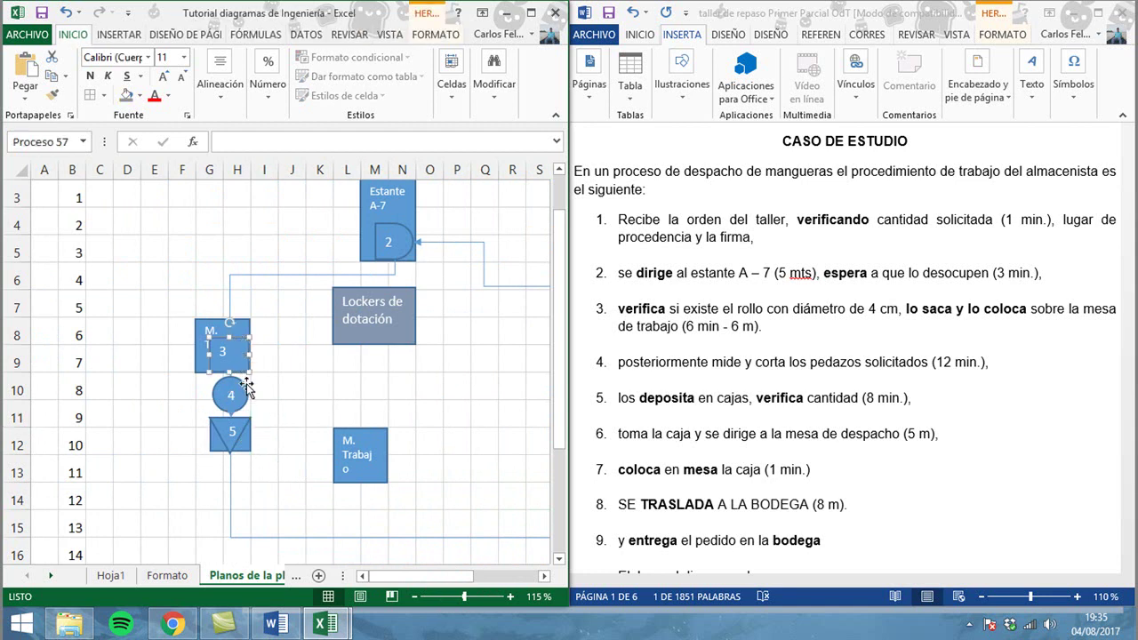
left_click(245, 391, "shift")
left_click(255, 420, "shift")
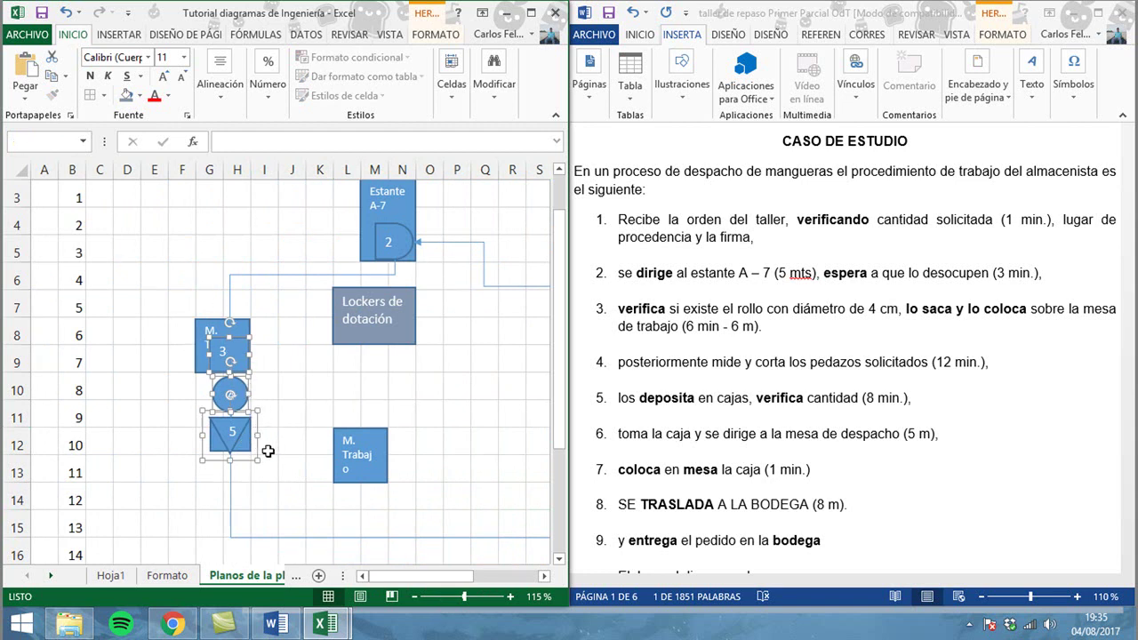
left_click_drag(258, 459, 237, 434)
Step: Rearrange the shrunken symbols 3, 4 and 5 in a vertical column along the edge of the M. Trabajo block
left_click(225, 425)
left_click(287, 411)
mouse_move(243, 433)
left_mouse_down()
mouse_move(224, 414)
mouse_move(239, 391)
left_mouse_up()
left_click(227, 384)
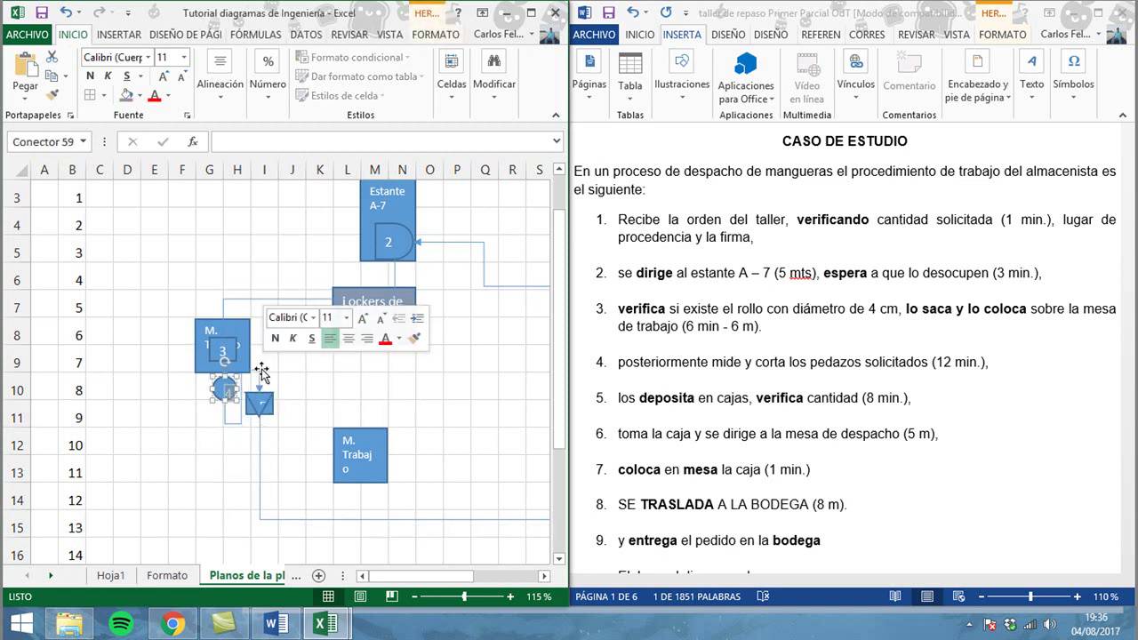
key("Escape")
left_click(227, 385)
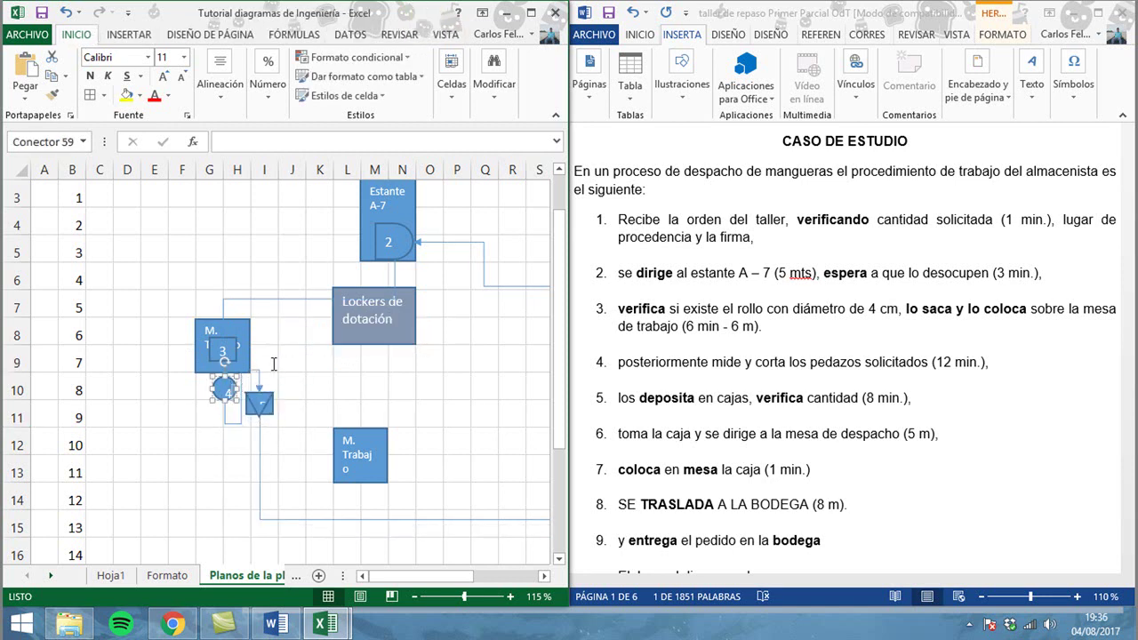
left_click(200, 394)
left_click_drag(222, 387, 262, 324)
Step: Enlarge symbol 5 and reduce the font size of its number
left_click(268, 402)
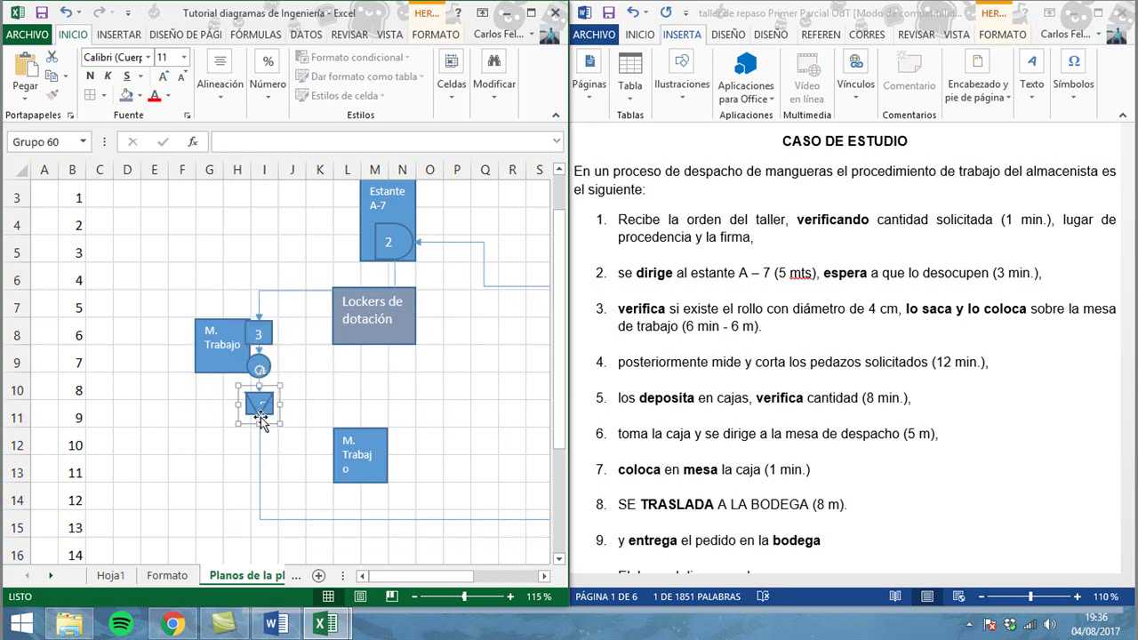
left_click_drag(259, 423, 294, 436)
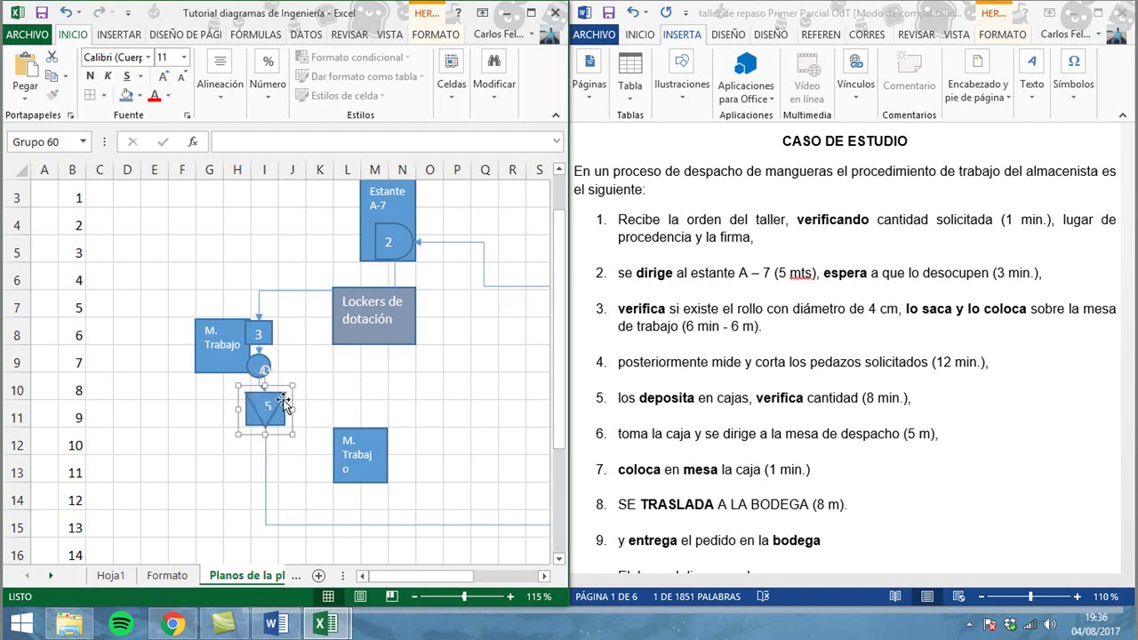
left_click(183, 76)
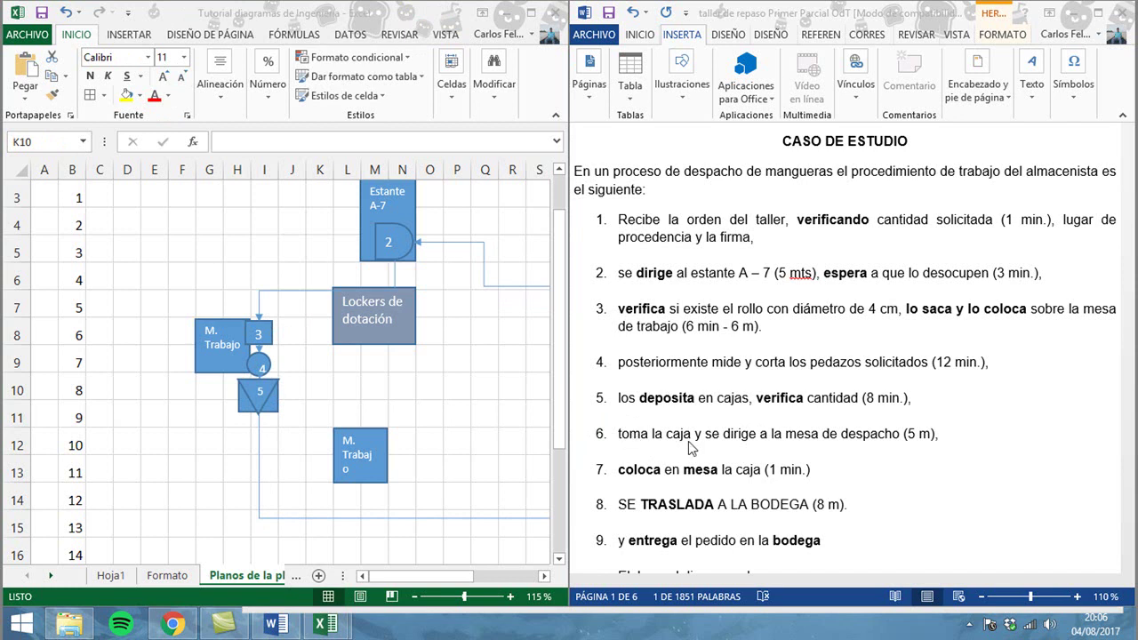
Step: Bring symbol 6 onto the plan below symbol 5 and delete it together with its incoming connector
left_click_drag(449, 578, 519, 579)
scroll(422, 468, "down", 4)
scroll(376, 450, "up", 2)
scroll(372, 438, "down", 1)
scroll(368, 427, "down", 2)
left_click_drag(457, 483, 184, 401)
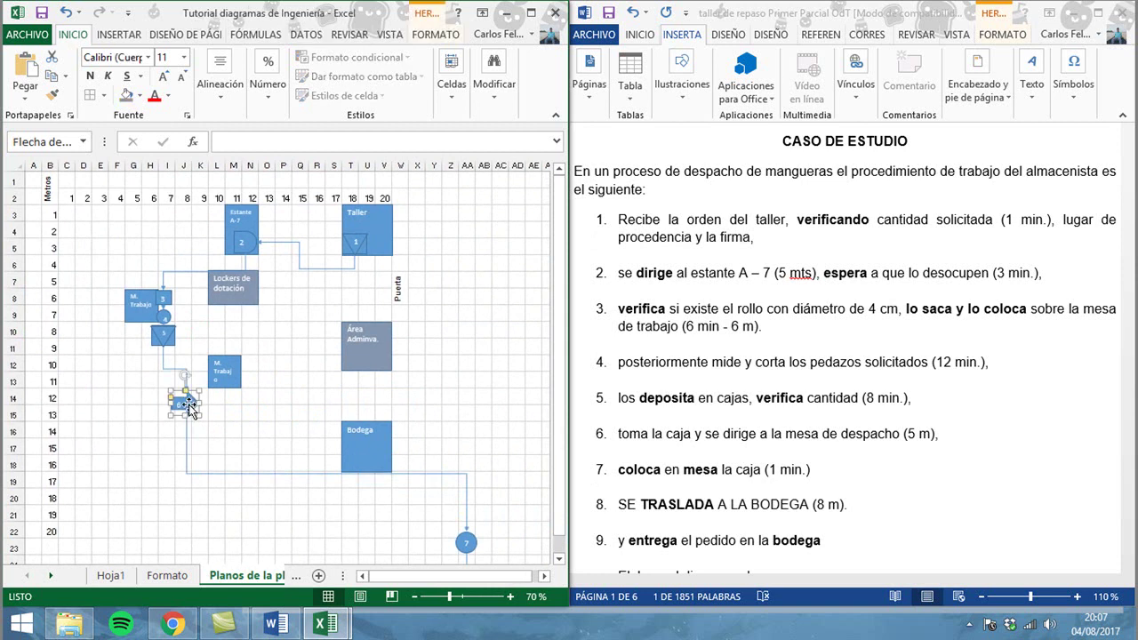
key("Delete")
left_click(184, 376)
key("Delete")
Step: Place symbol 7 between the second M. Trabajo block and Área Adminva., and attach the loose connector's start to the bottom of symbol 5
mouse_move(460, 544)
left_mouse_down()
mouse_move(284, 450)
mouse_move(323, 368)
left_mouse_up()
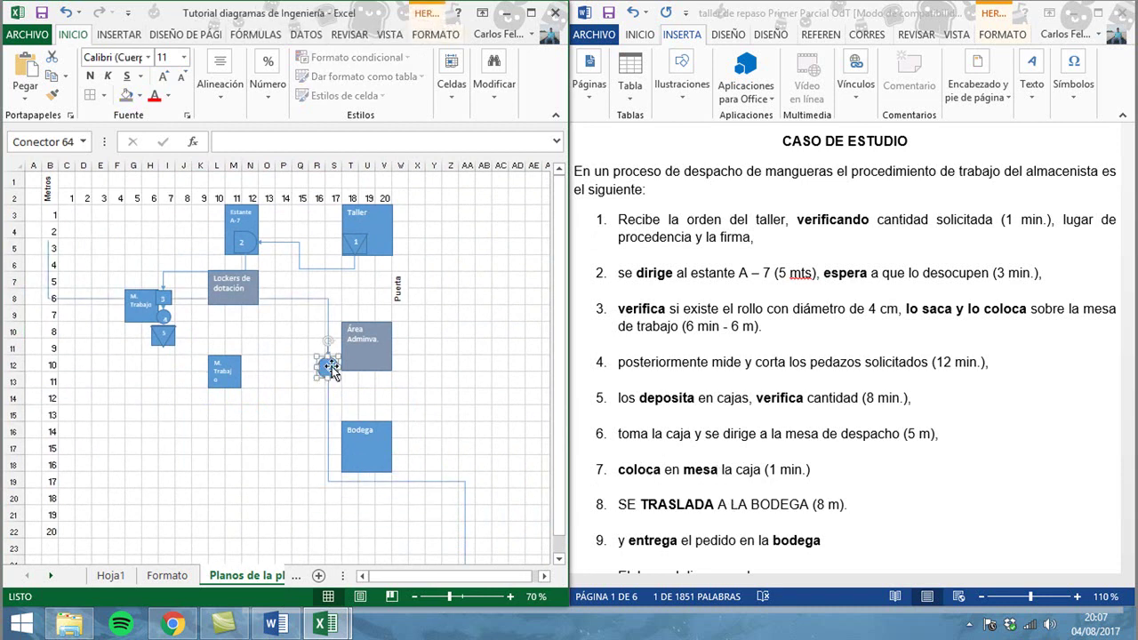
left_click_drag(331, 366, 307, 360)
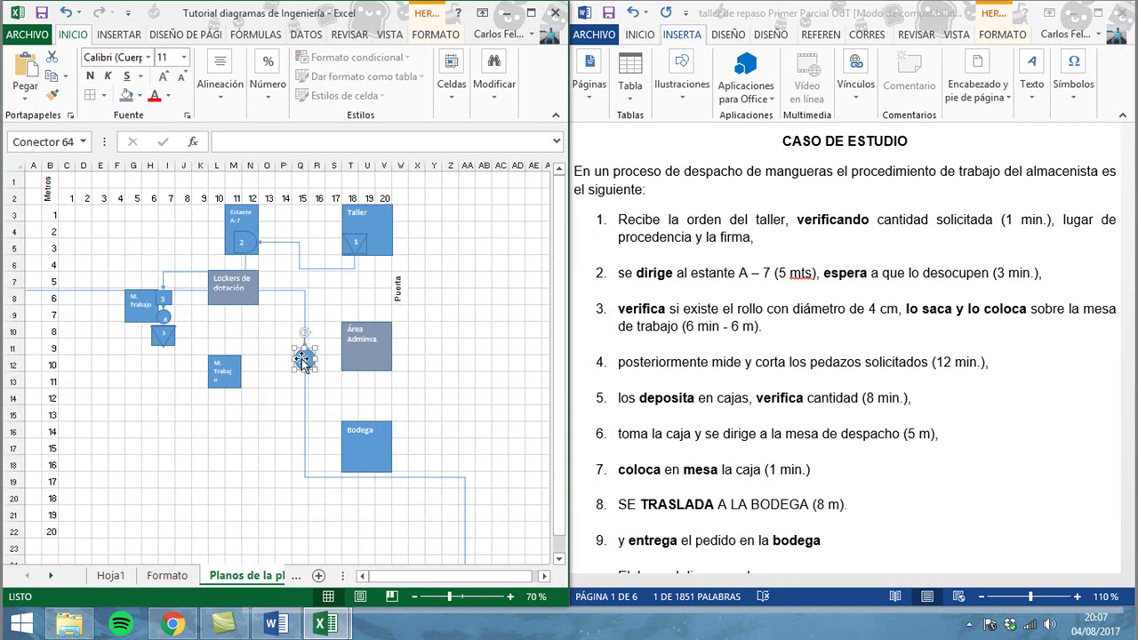
left_click(91, 291)
left_click_drag(91, 291, 164, 348)
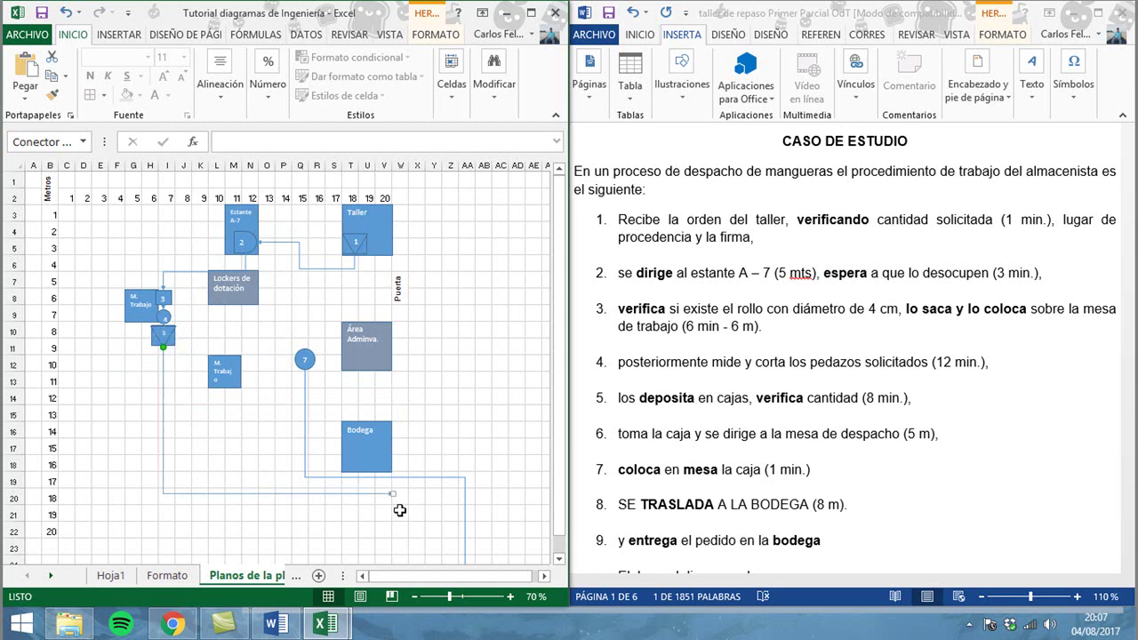
Step: Attach the end of symbol 5's connector to the top of symbol 7 and move symbol 7 onto the second M. Trabajo block
left_click_drag(392, 495, 305, 359)
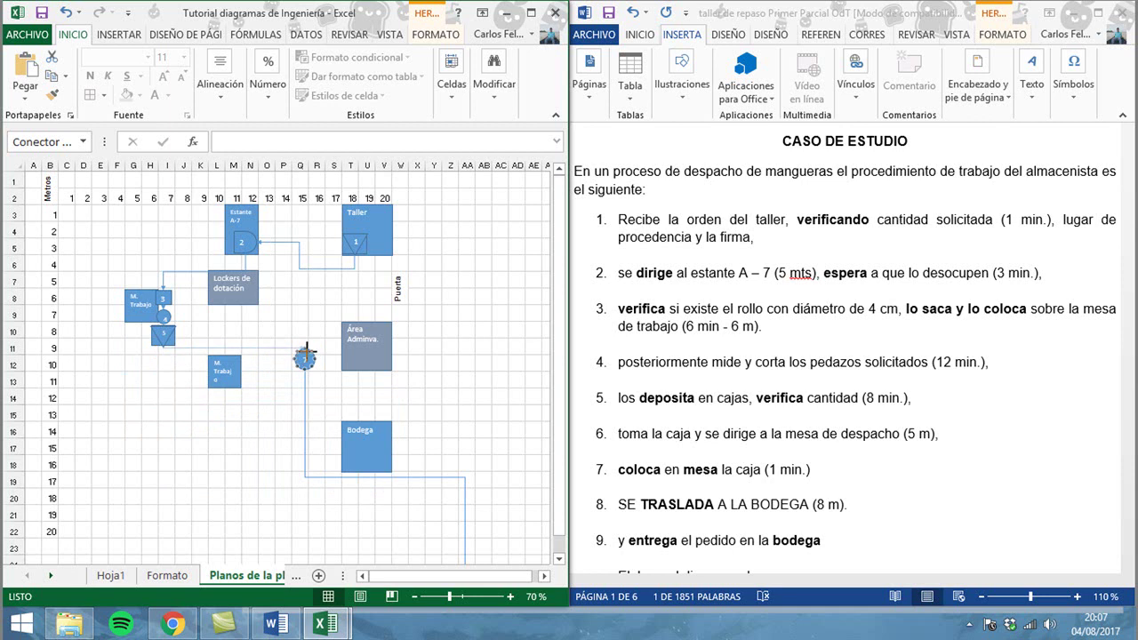
scroll(264, 387, "up", 4)
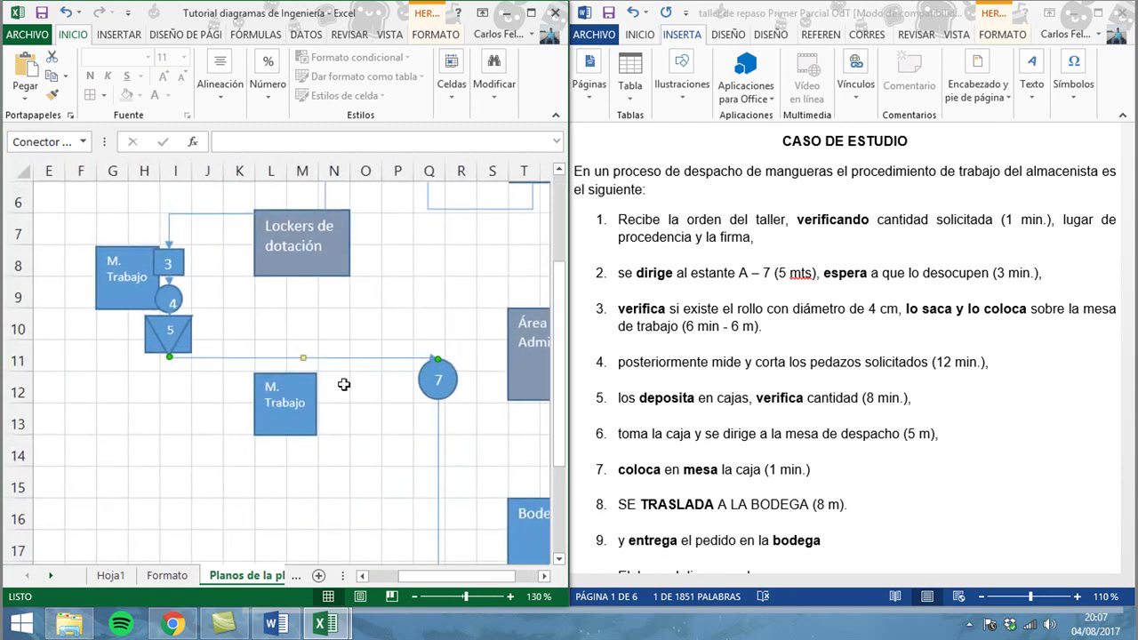
left_click_drag(423, 379, 260, 417)
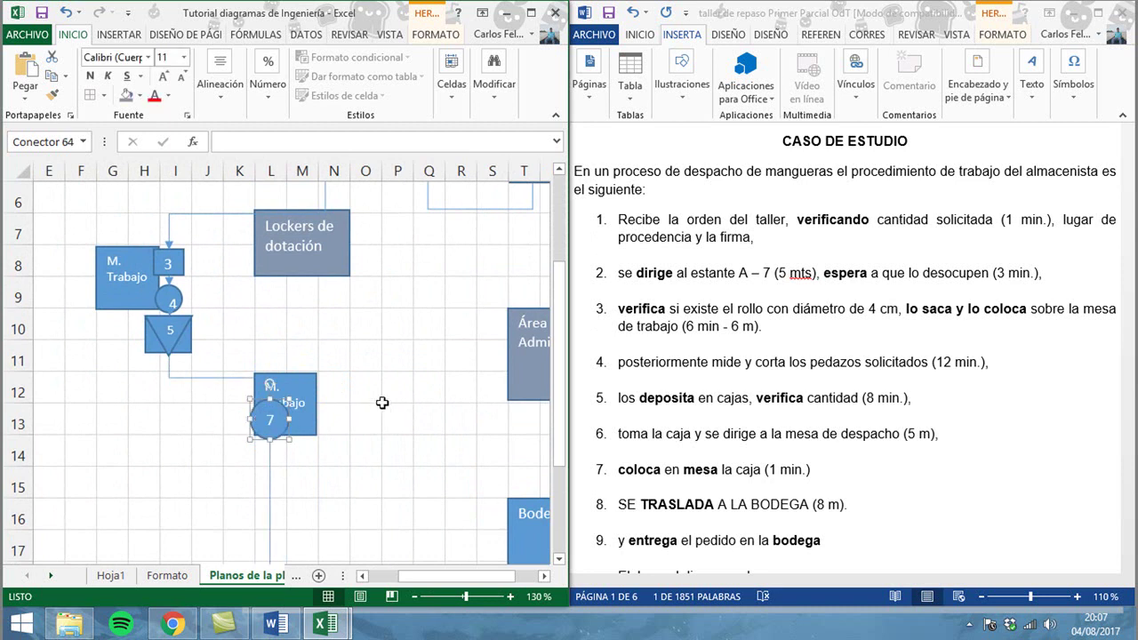
Step: Delete symbol 8 and the connector linking it to symbol 9
scroll(382, 403, "down", 4)
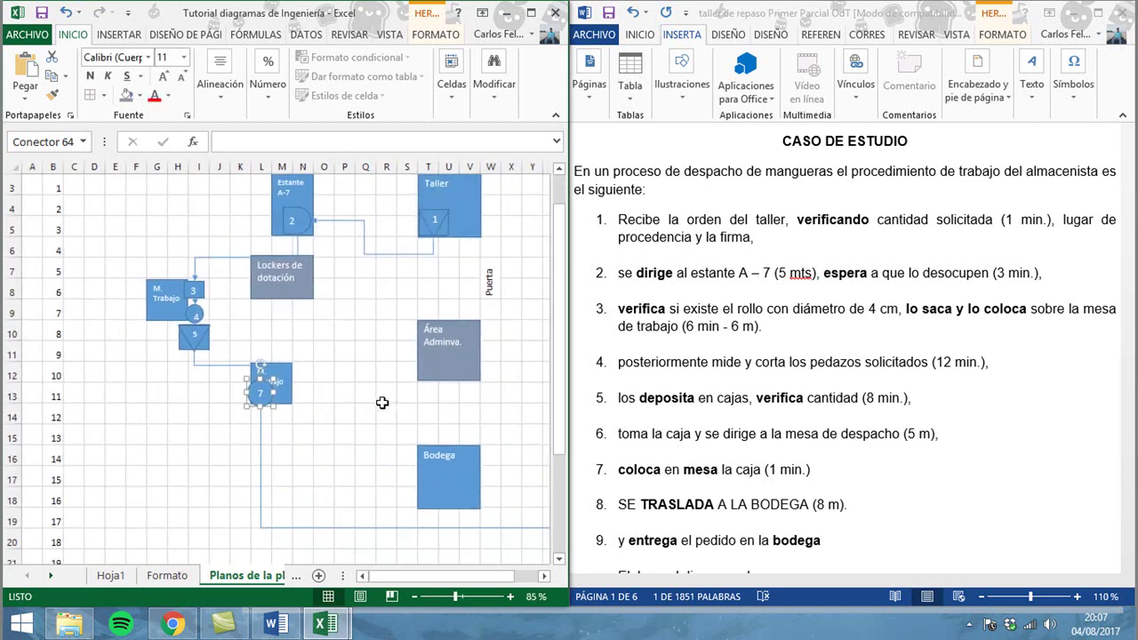
scroll(383, 403, "down", 1)
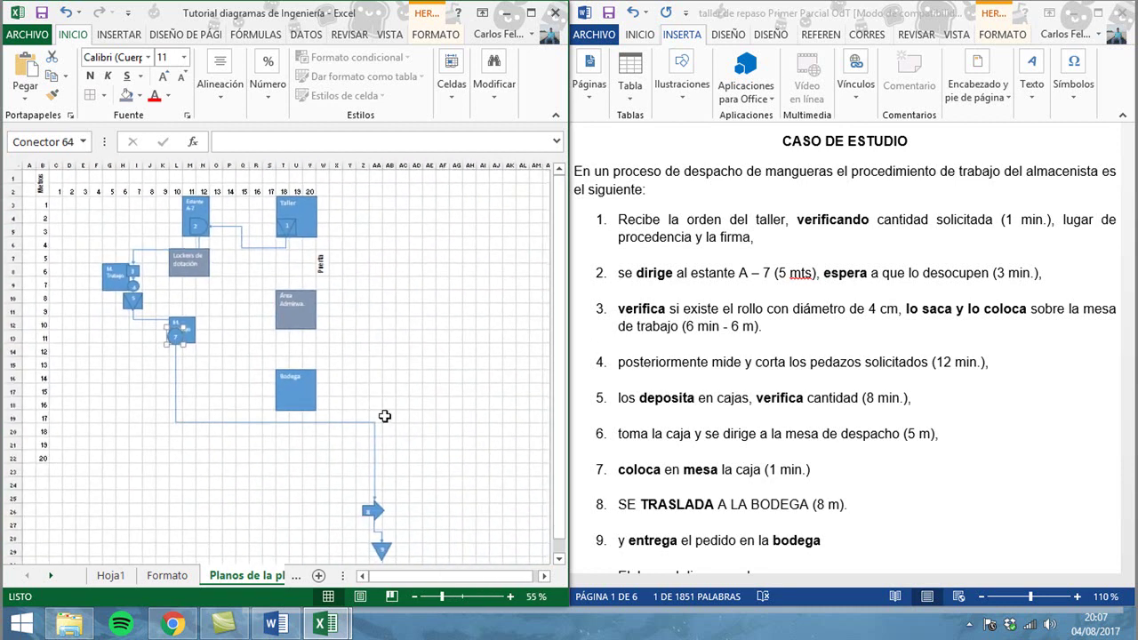
left_click(375, 511)
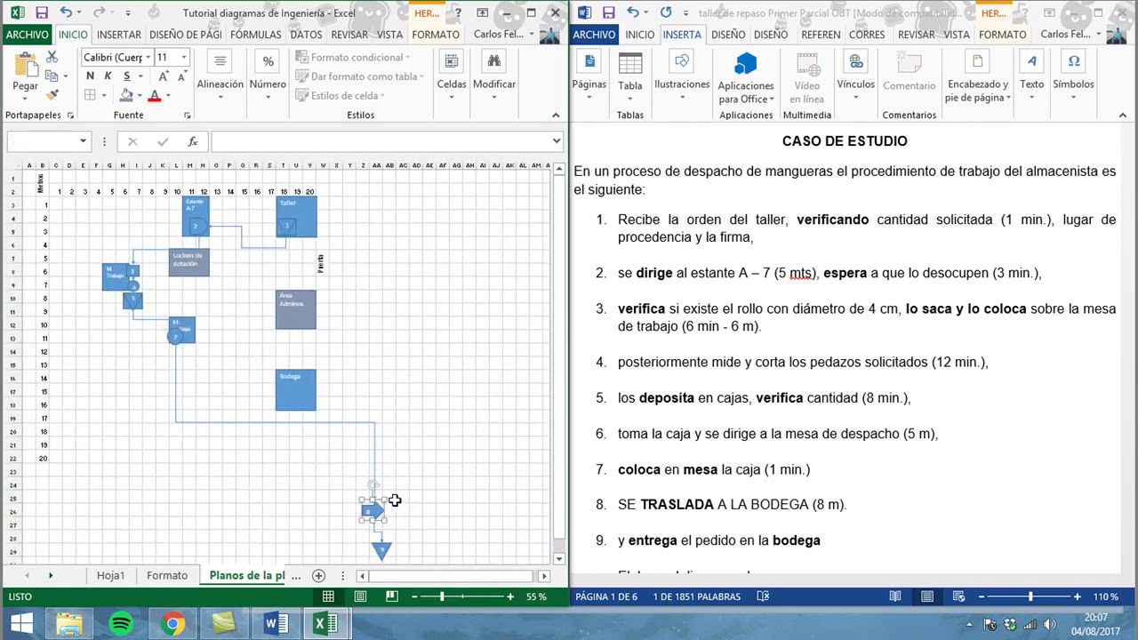
key("Delete")
left_click(389, 546)
key("Escape")
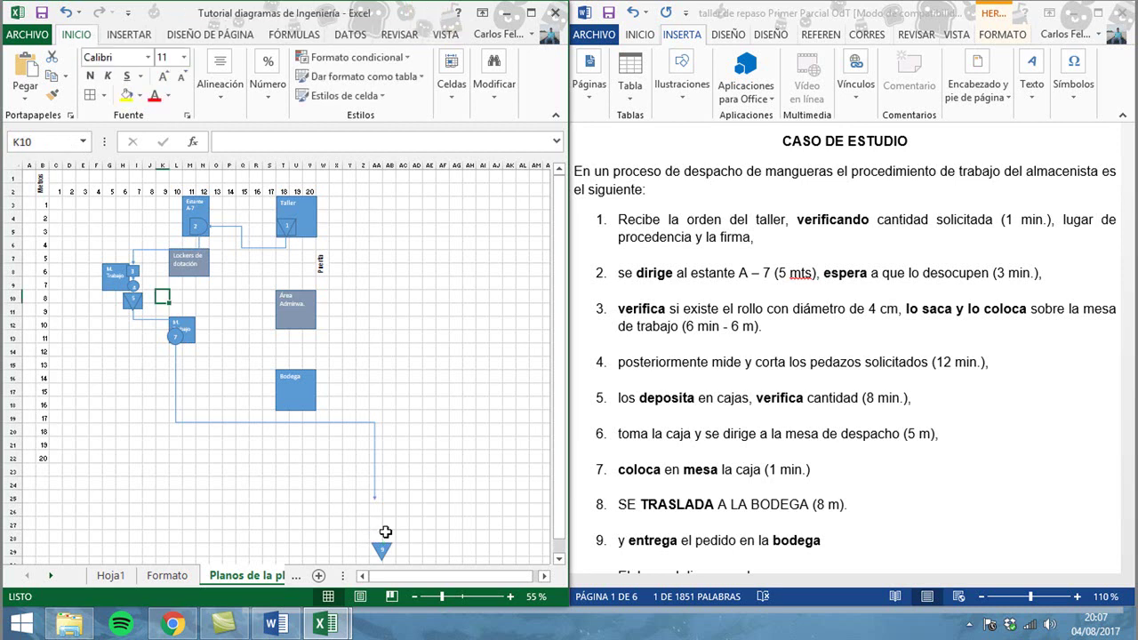
Step: Move symbol 9 onto the Bodega block and attach the end of symbol 7's connector to its top
left_click_drag(384, 546, 283, 374)
left_click(373, 500)
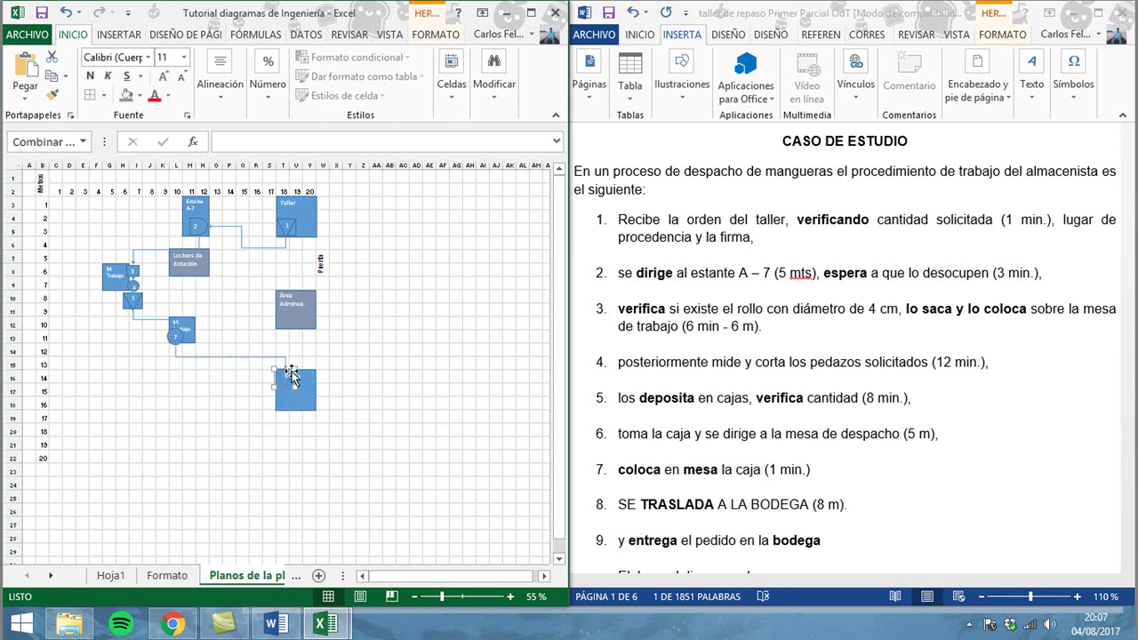
left_click(134, 405)
Step: Reroute the connector between symbols 2 and 3 so that it runs above the Lockers de dotación block
scroll(134, 409, "up", 2, "ctrl")
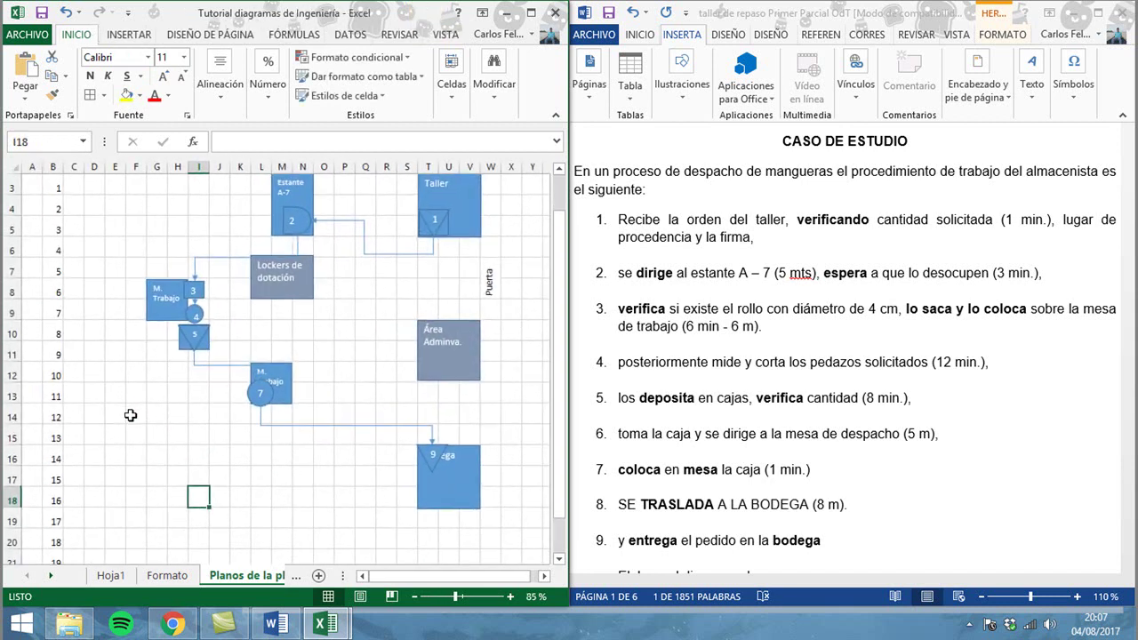
scroll(131, 415, "up", 1)
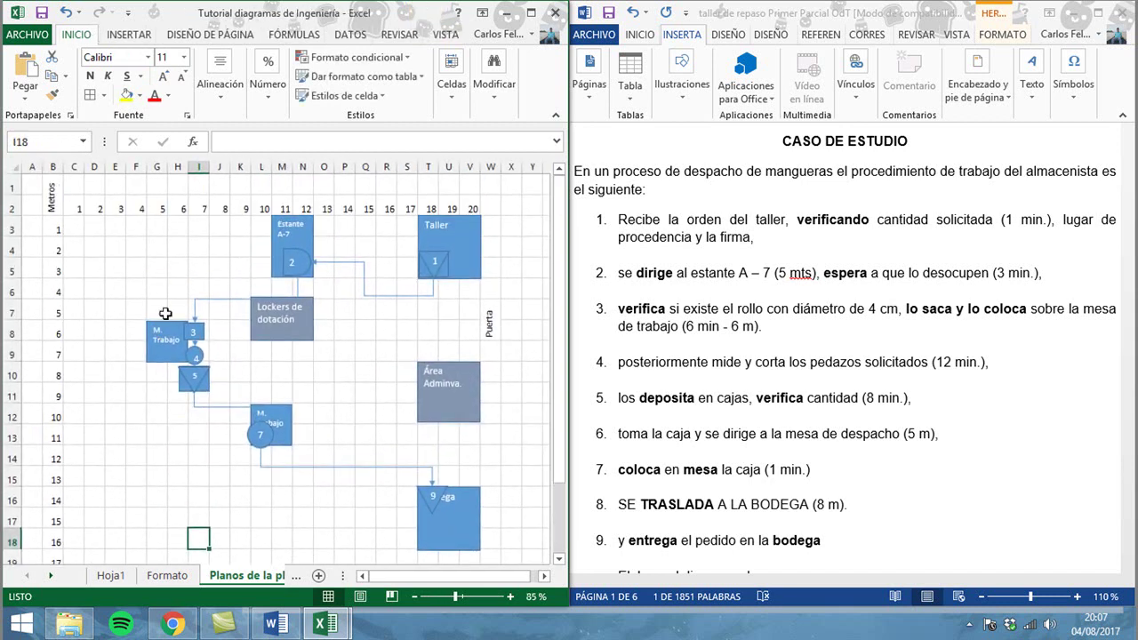
left_click(244, 300)
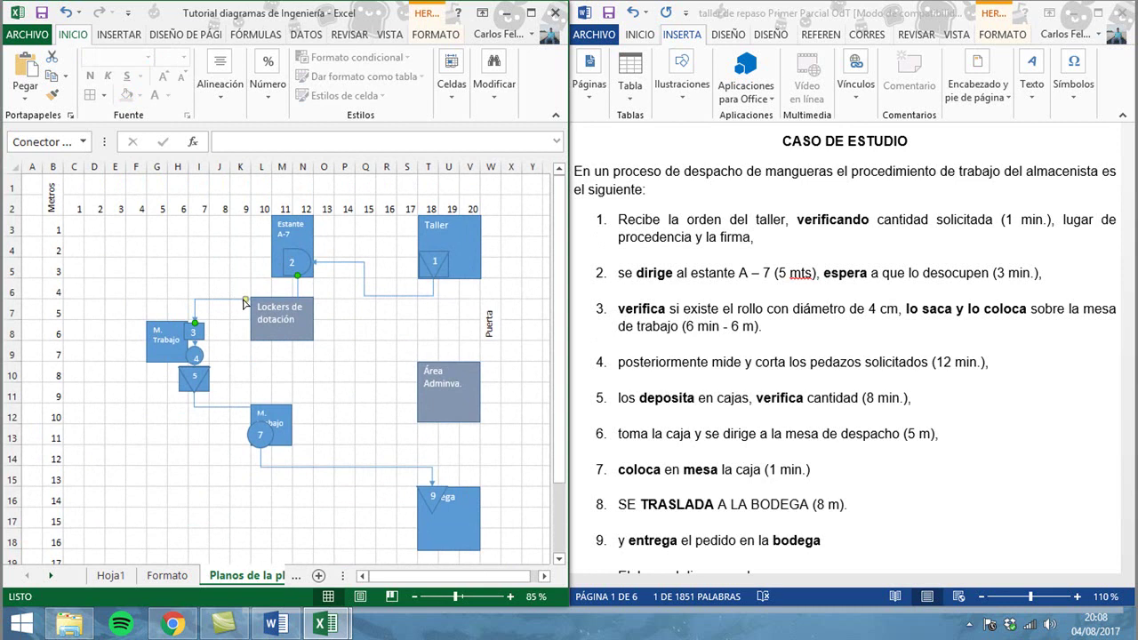
left_click_drag(246, 300, 248, 296)
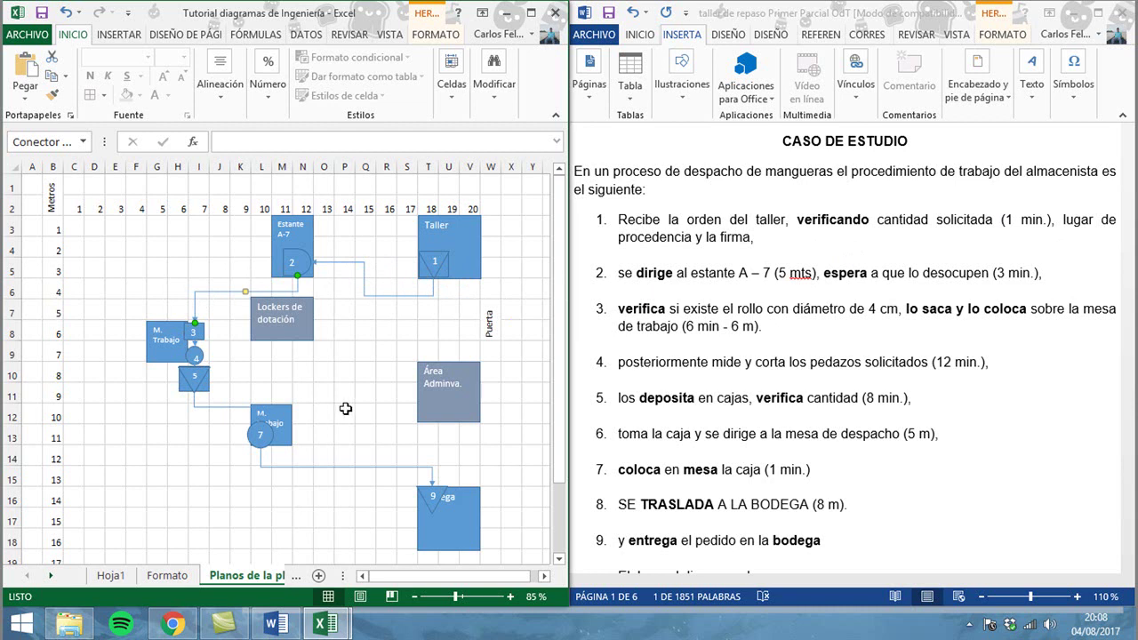
Step: Review the quantity, time and distance summary on the Formato sheet and return to the Planos de la planta sheet
left_click(168, 576)
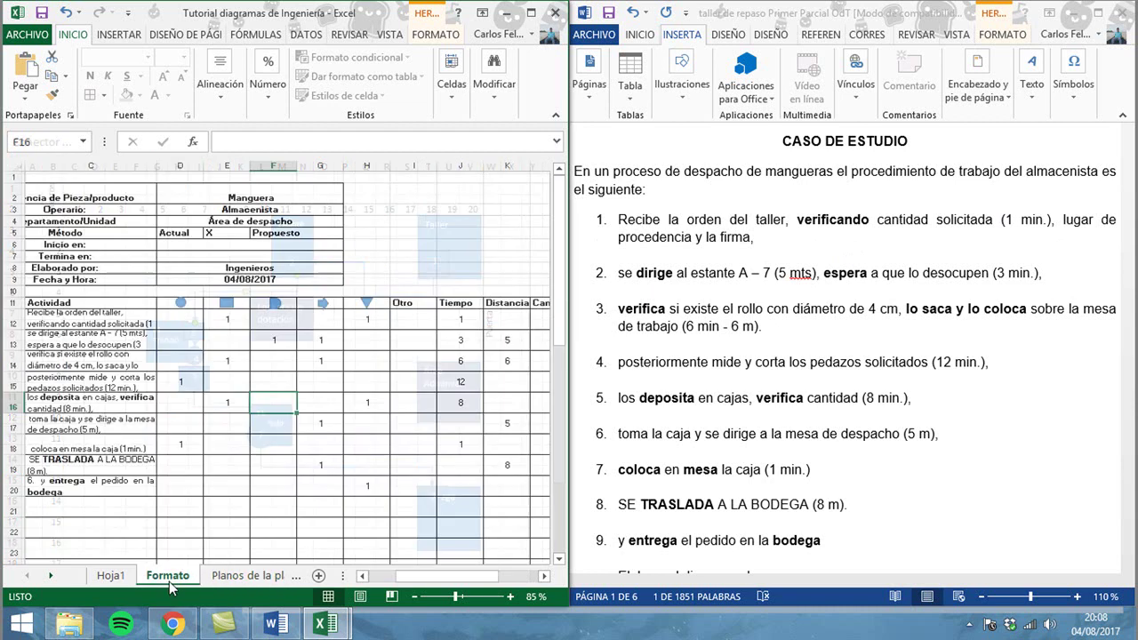
scroll(199, 450, "down", 9)
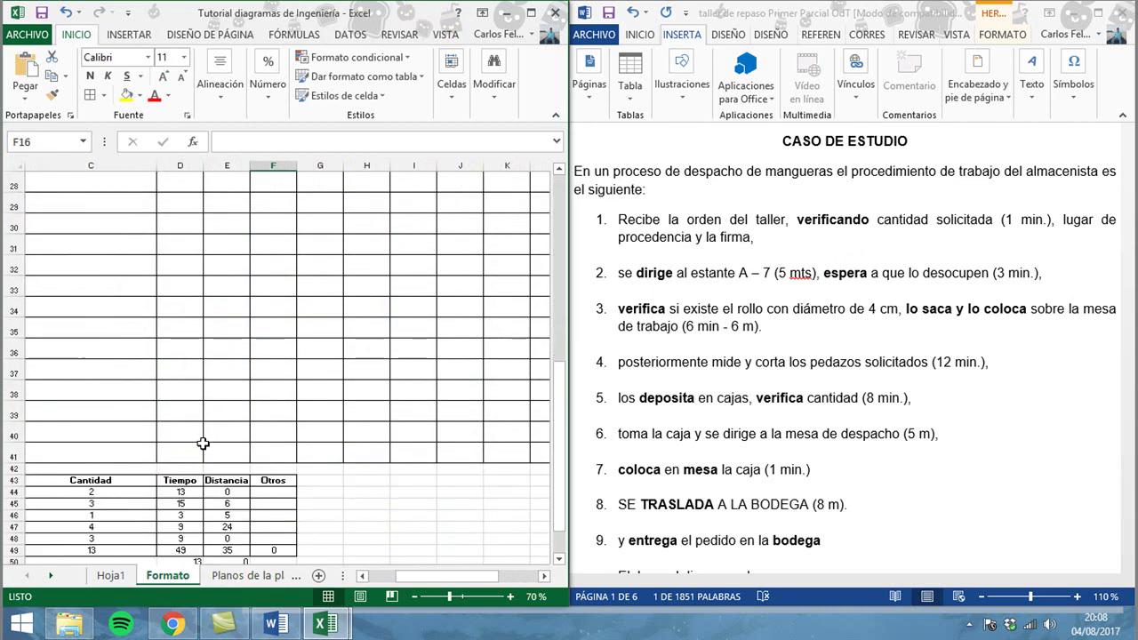
scroll(203, 443, "down", 2)
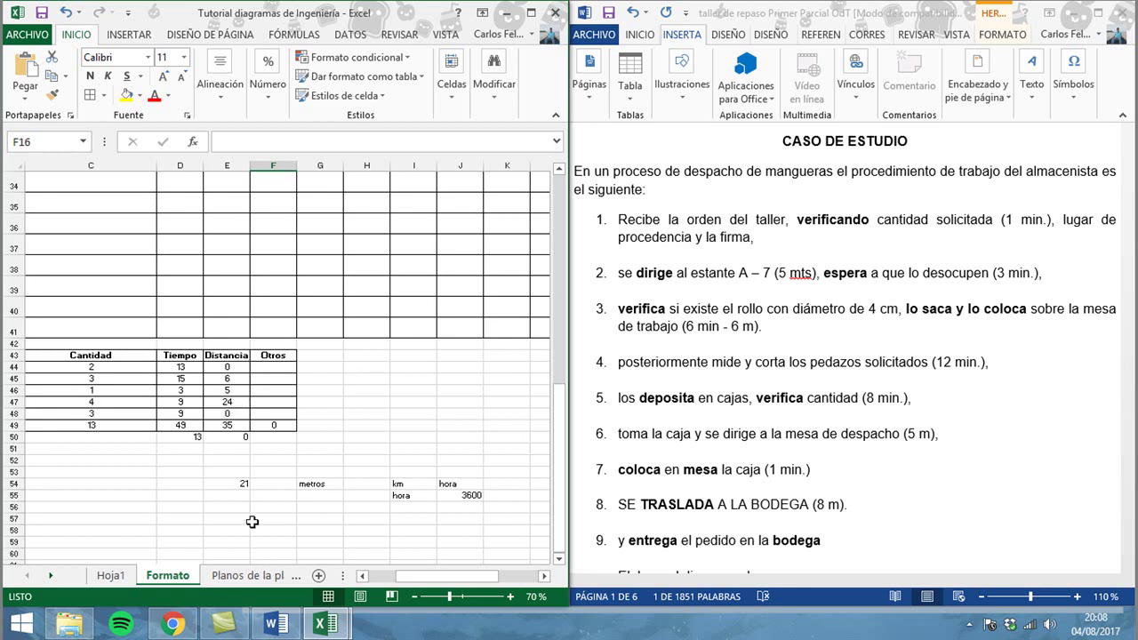
left_click(252, 577)
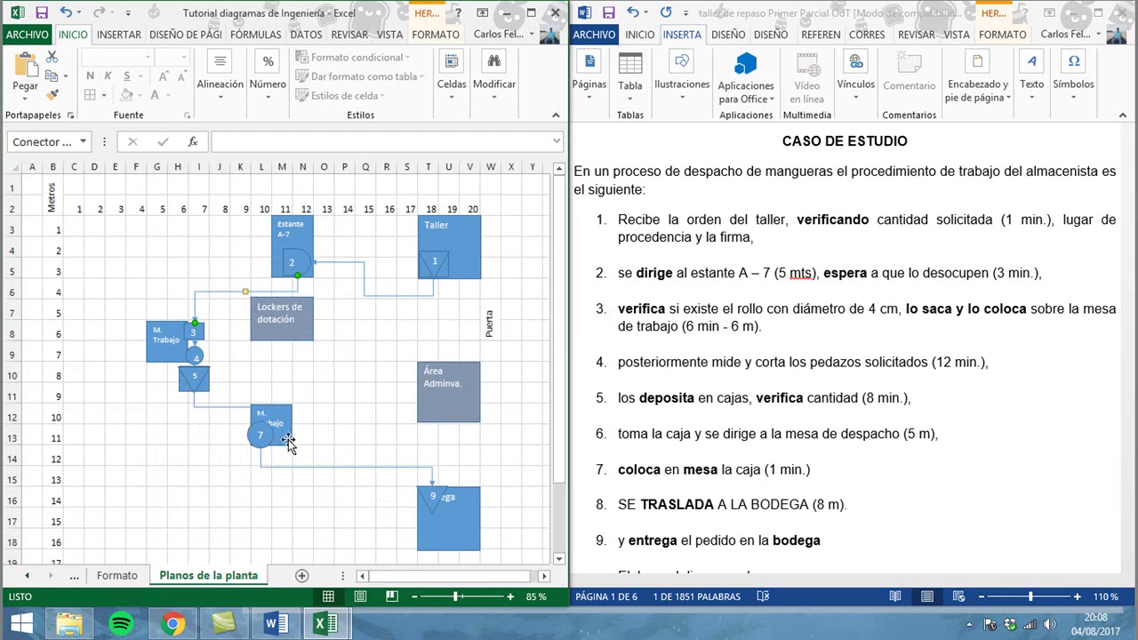
left_click(788, 472)
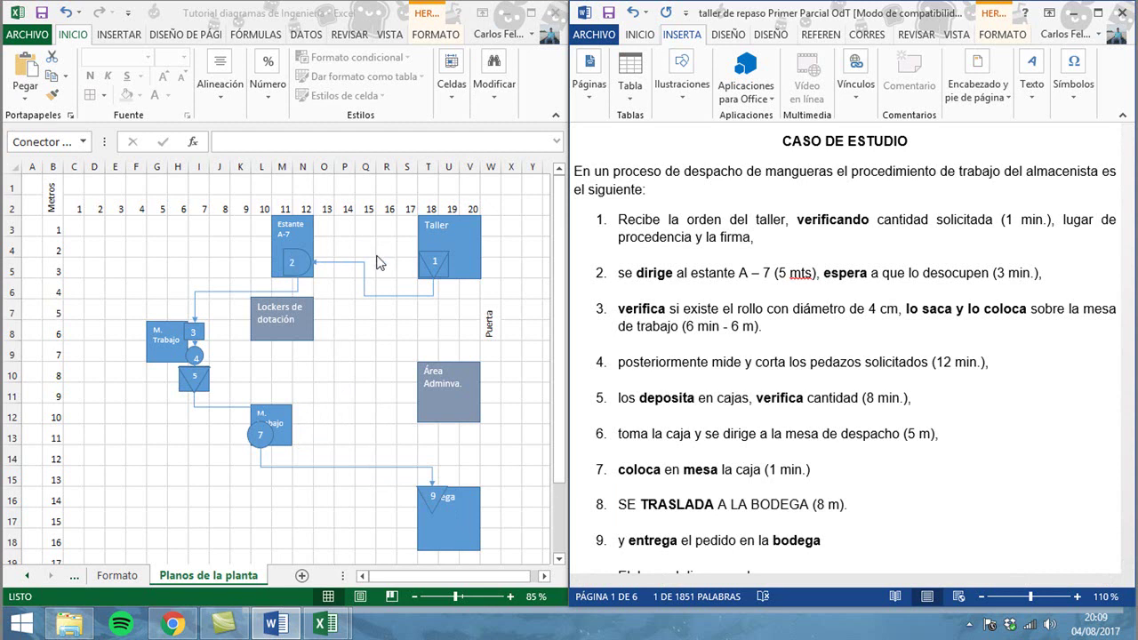
left_click(294, 238)
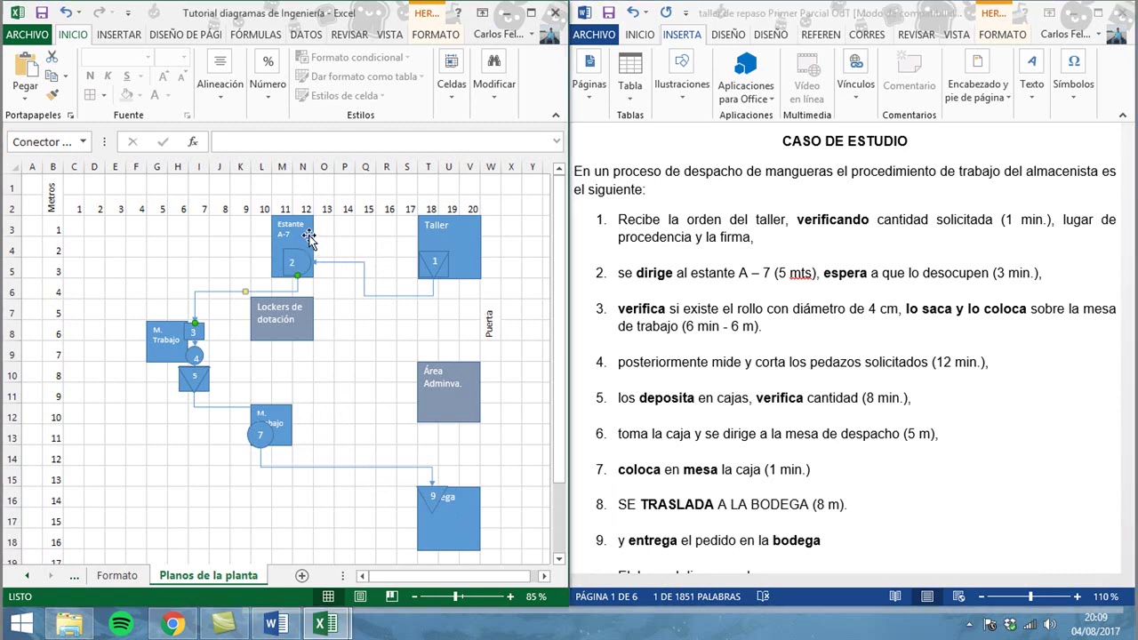
left_click(344, 245)
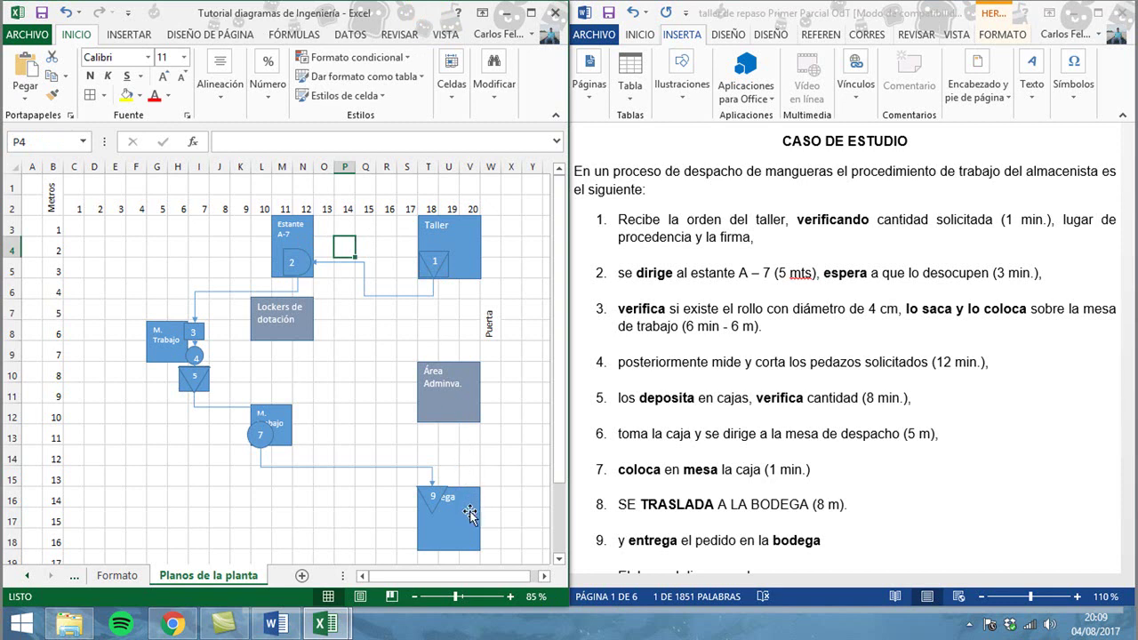
Step: Move the Bodega block and symbol 9 directly below the second M. Trabajo block
mouse_move(468, 516)
left_mouse_down()
mouse_move(304, 511)
mouse_move(305, 490)
left_mouse_up()
left_click_drag(439, 494, 274, 469)
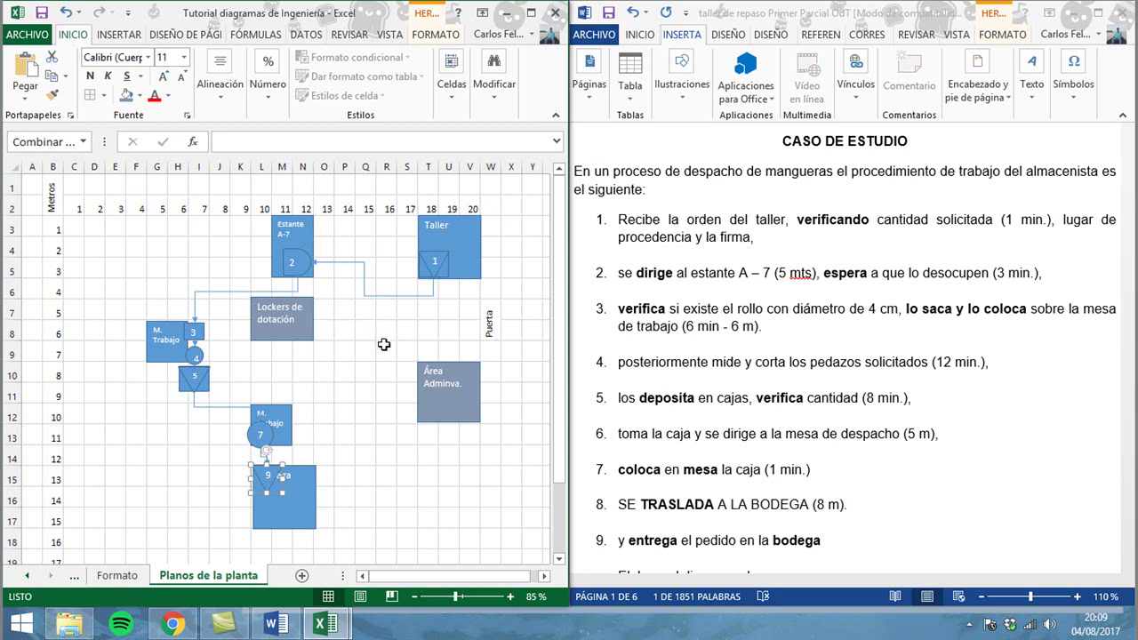
left_click(167, 356)
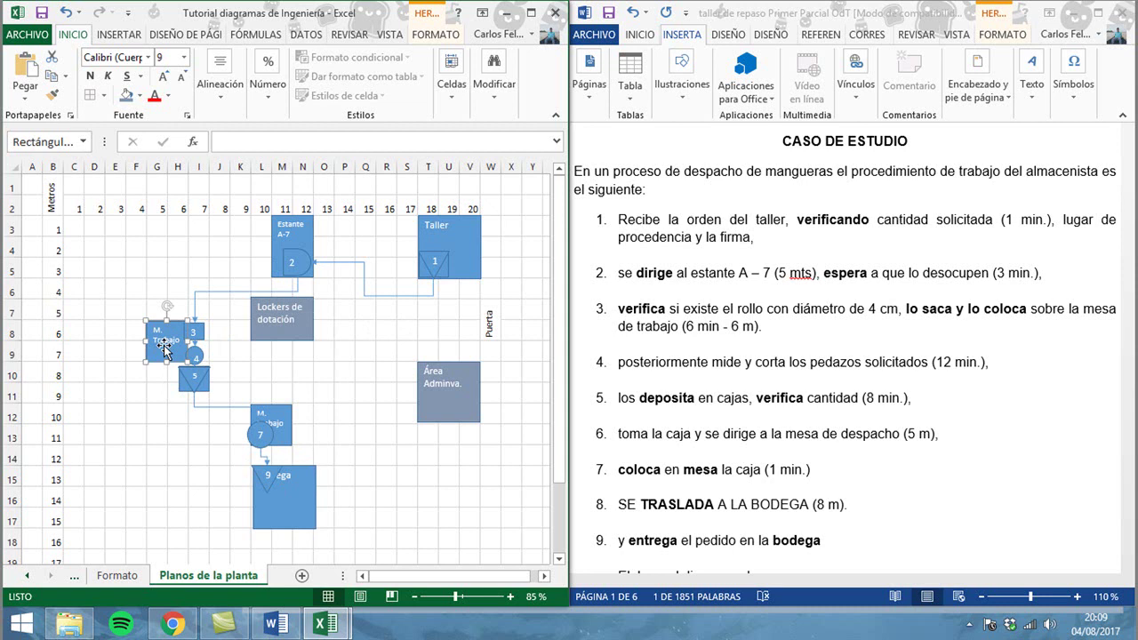
mouse_move(163, 349)
left_mouse_down()
mouse_move(164, 304)
mouse_move(163, 345)
left_mouse_up()
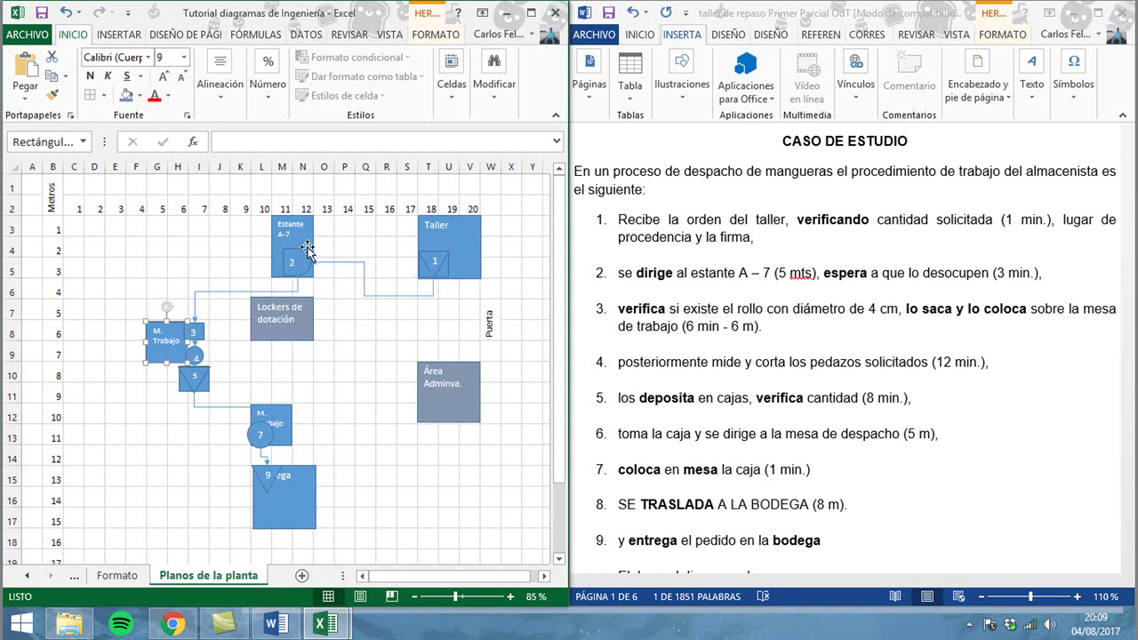
Step: Move the Estante A-7 block and symbol 2 next to Taller, with the connector running straight from symbol 1 to symbol 2
left_click_drag(306, 240, 391, 241)
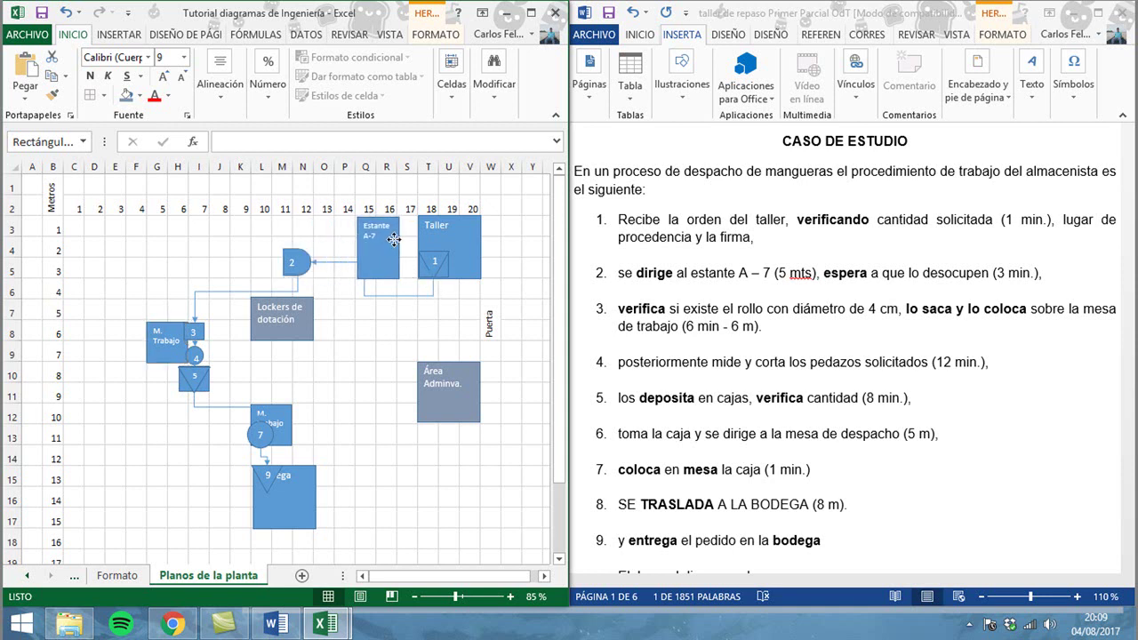
left_click_drag(298, 261, 427, 265)
left_click(434, 288)
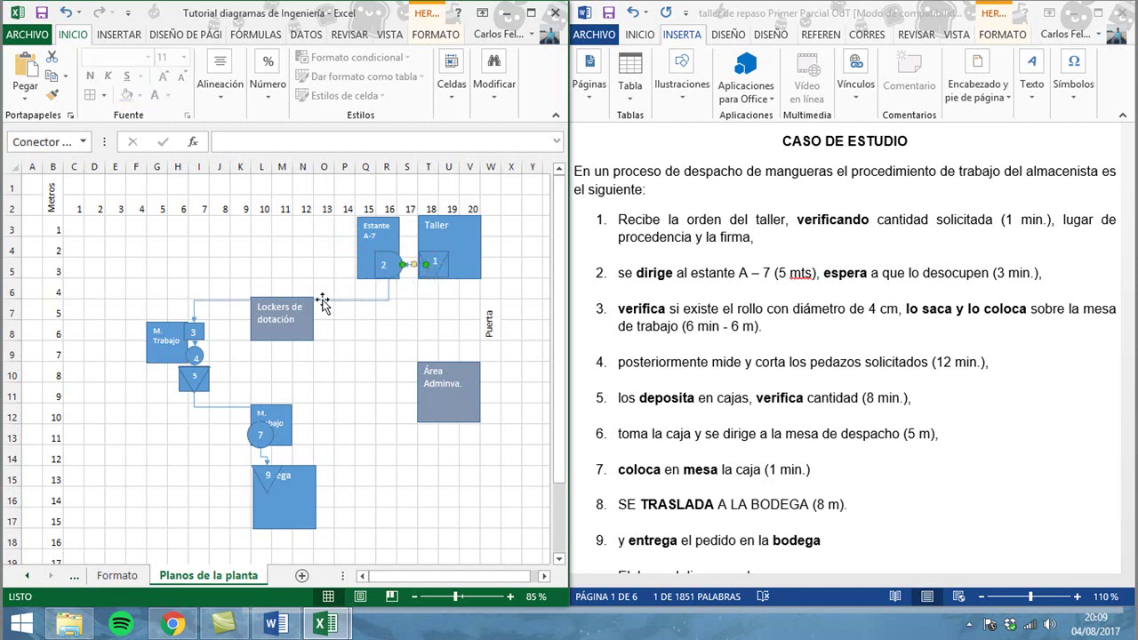
Step: Move the Lockers de dotación block directly below the Área Adminva. block
left_click(240, 301)
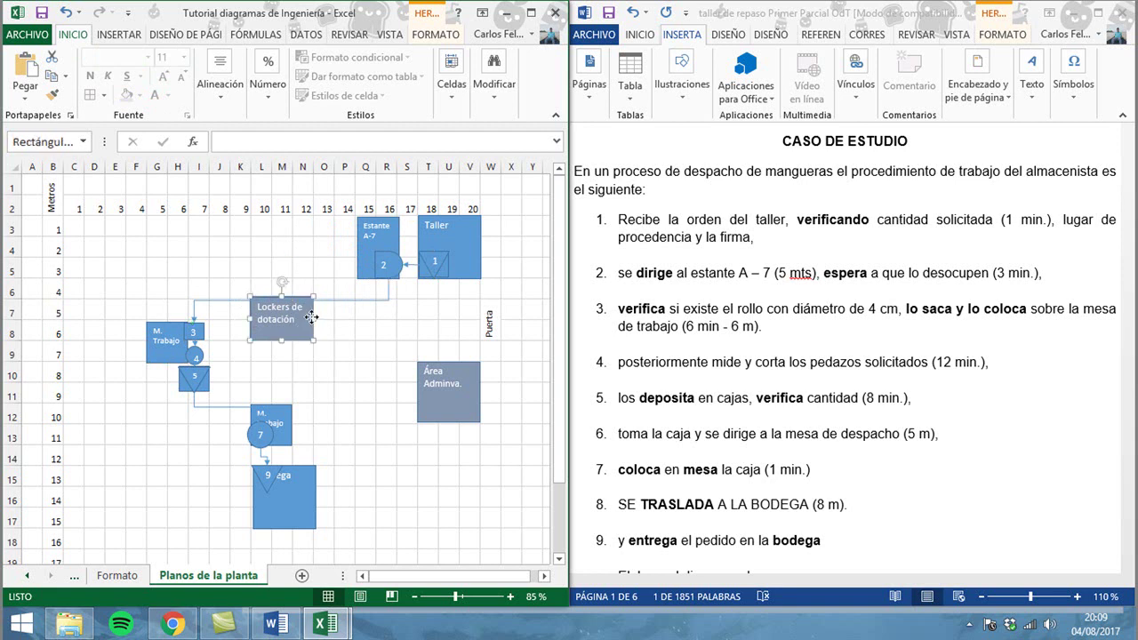
left_click(307, 313)
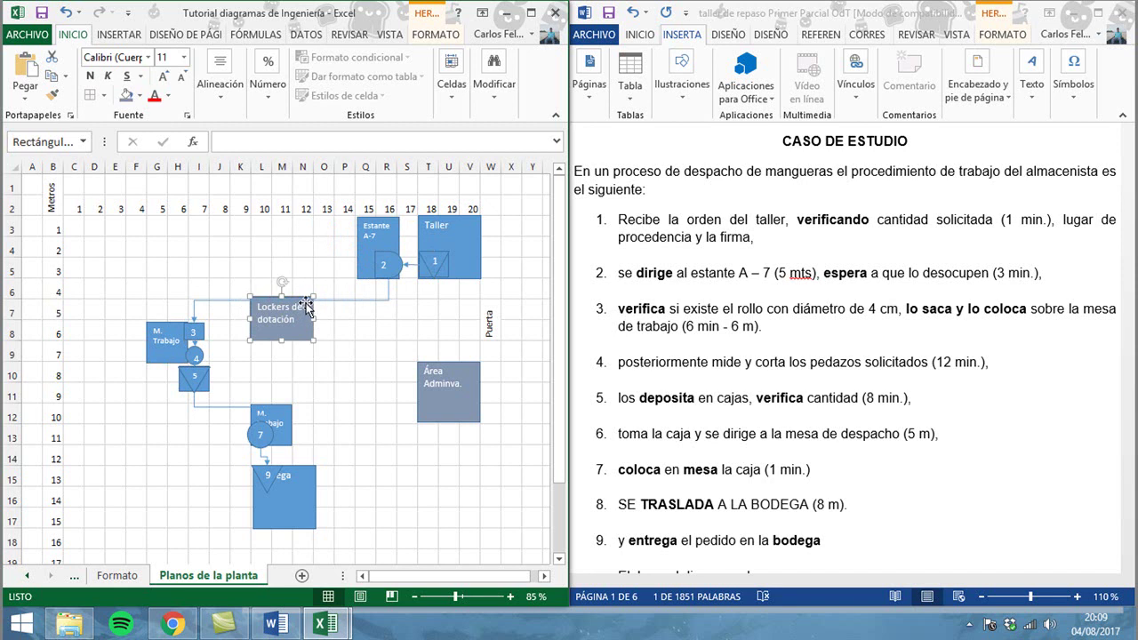
left_click_drag(306, 310, 474, 435)
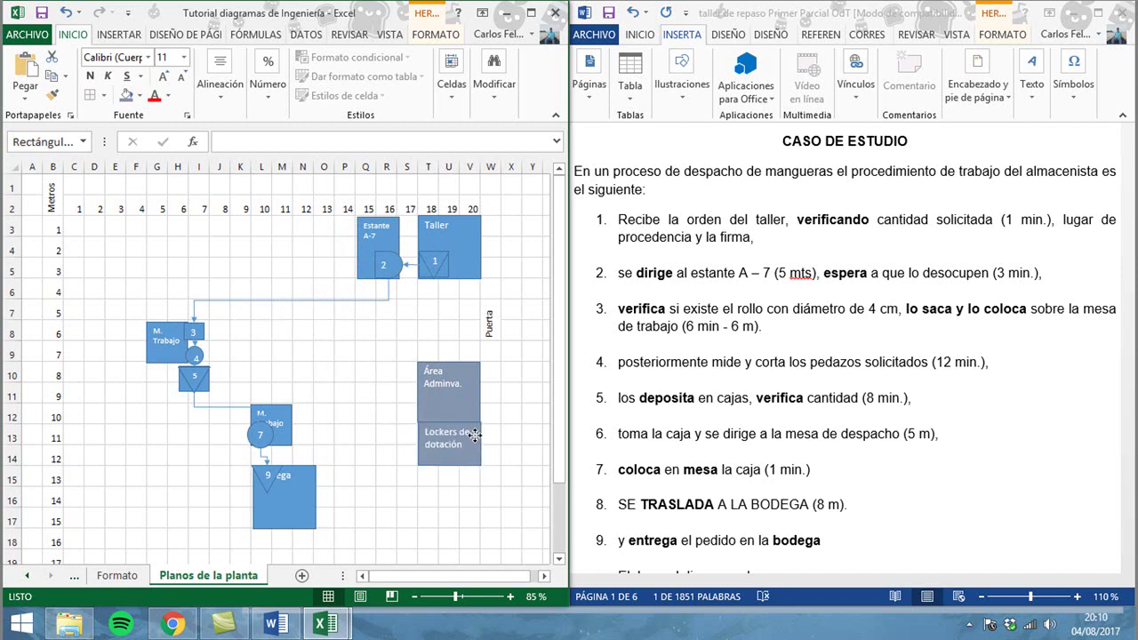
Step: Line up both M. Trabajo blocks and the Bodega block in the same row as Estante A-7 and Taller
left_click_drag(161, 348, 306, 242)
left_click(194, 332)
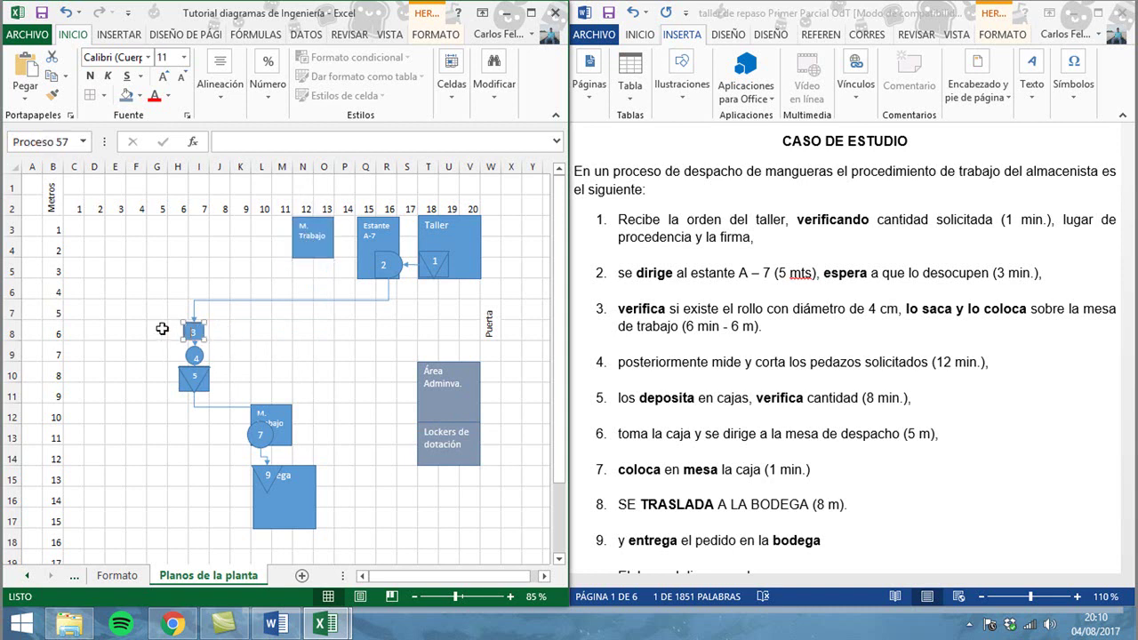
left_click_drag(290, 411, 265, 225)
left_click_drag(291, 480, 173, 232)
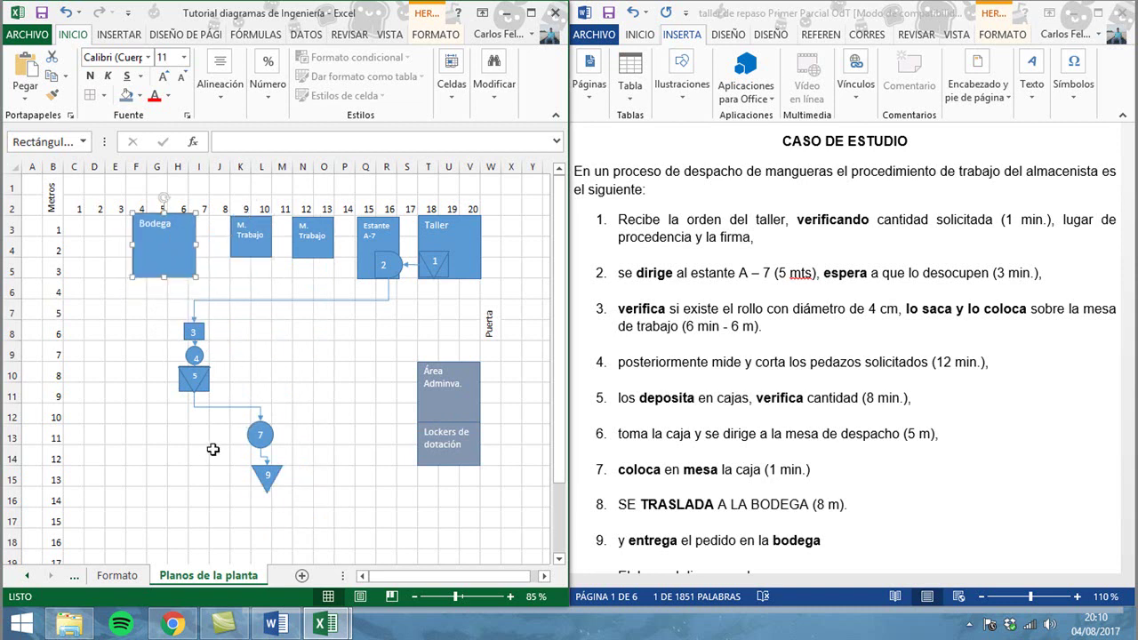
Step: Place symbols 3, 4 and 5 in a row beneath the M. Trabajo blocks and bring symbol 7 up below them
left_click_drag(203, 330, 327, 266)
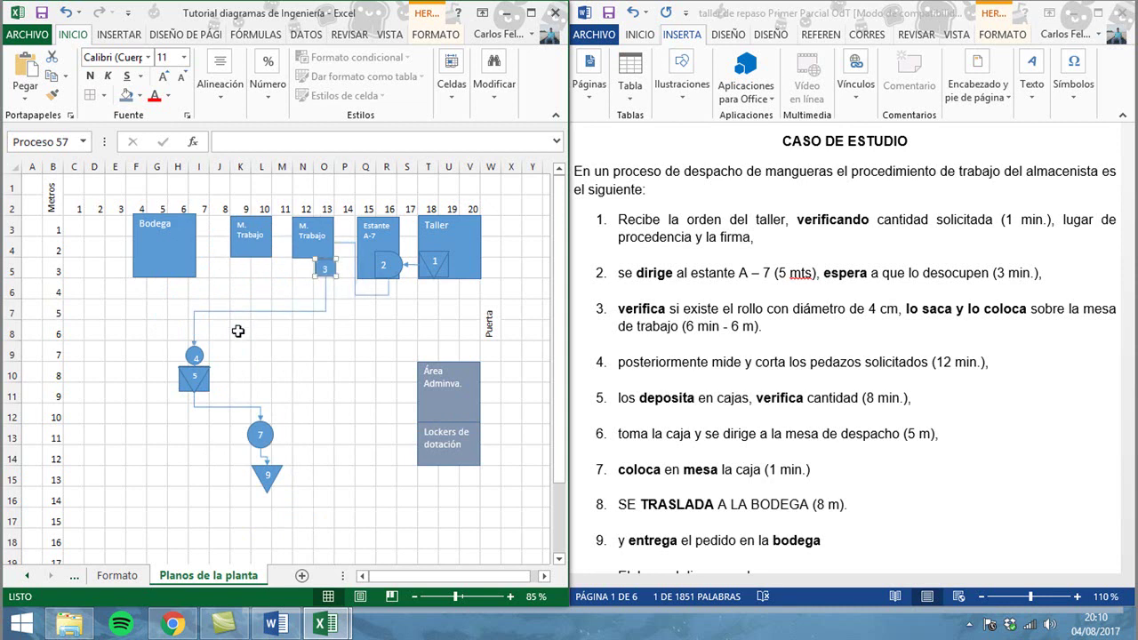
left_click_drag(203, 360, 314, 269)
left_click_drag(205, 384, 292, 276)
left_click_drag(267, 421, 232, 327)
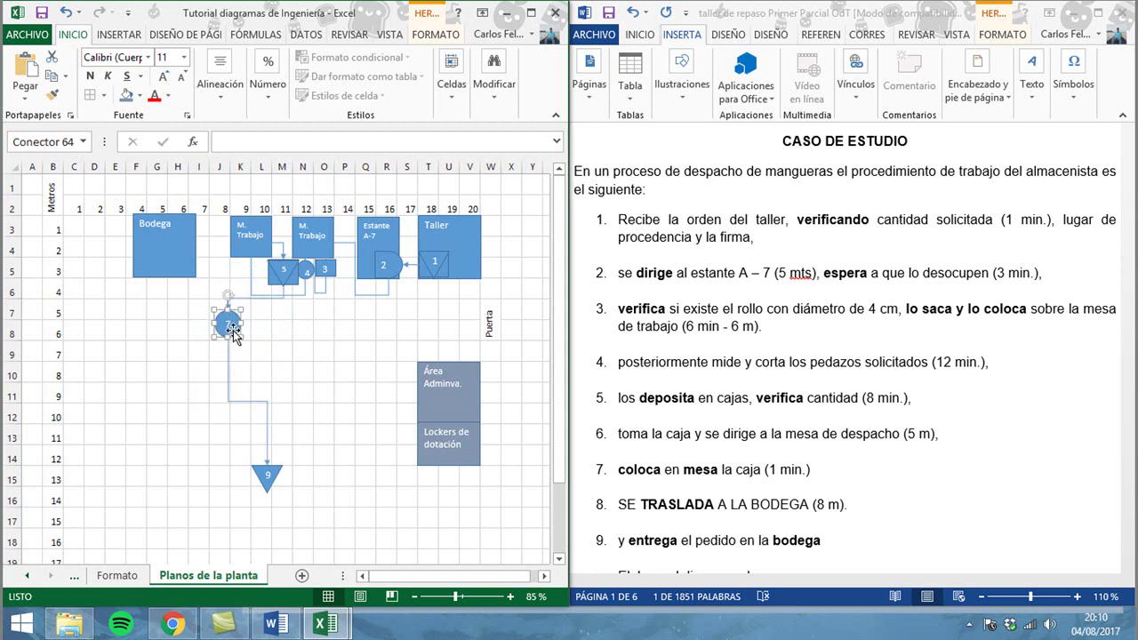
Step: Shift symbol 5 away from symbol 4, raise symbol 7 beside it, and move the M. Trabajo block nearest Bodega against the other one
left_click(253, 270)
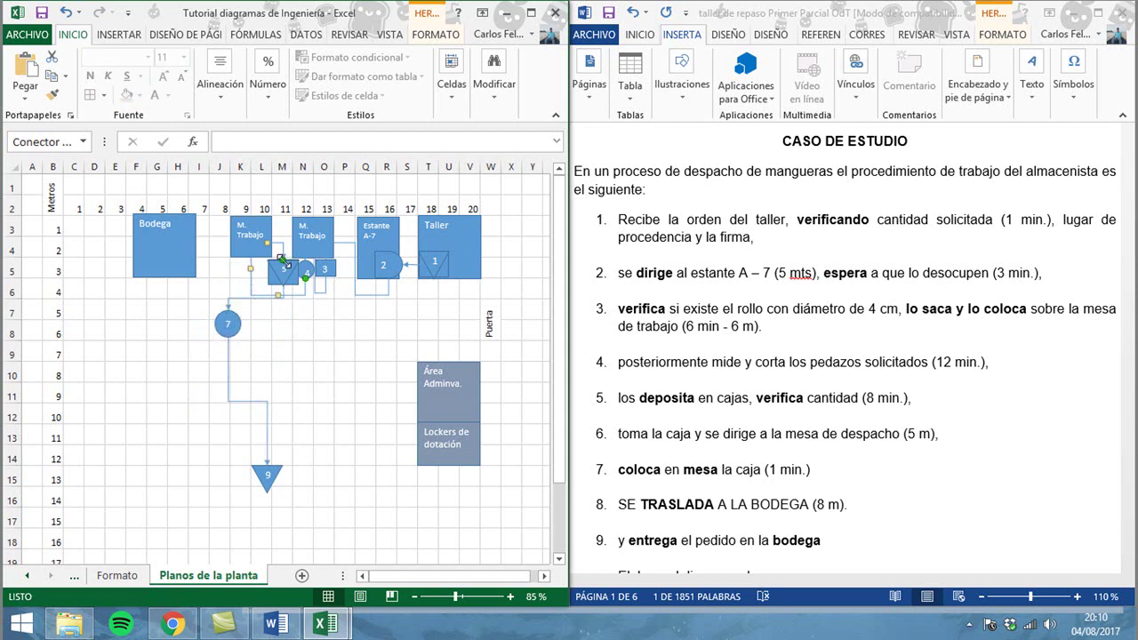
left_click_drag(276, 278, 258, 280)
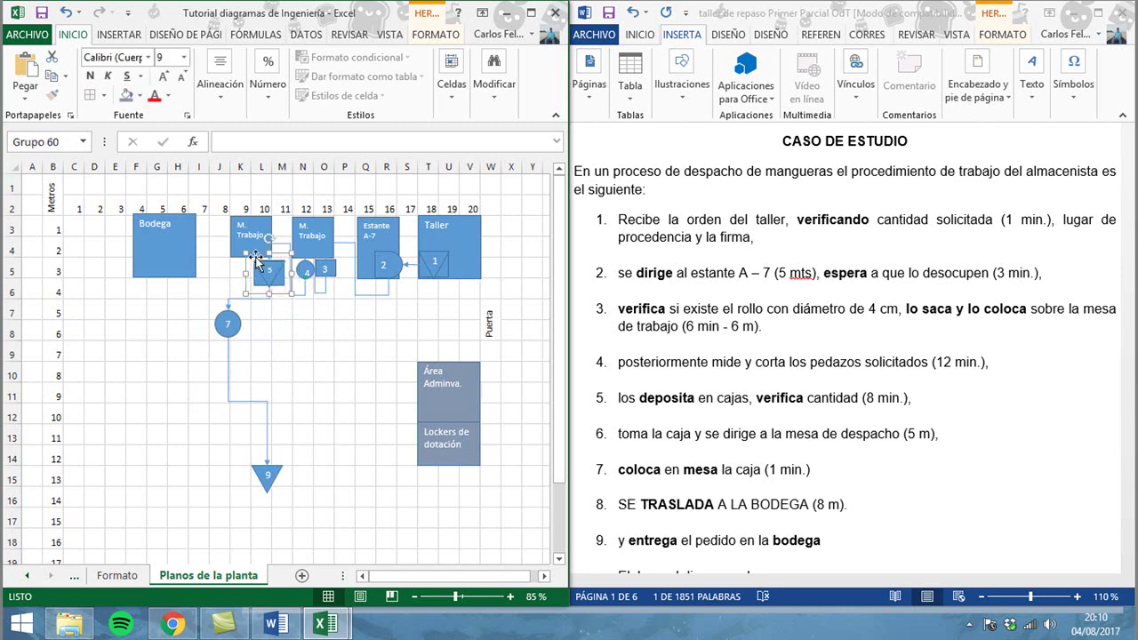
left_click_drag(234, 318, 223, 286)
left_click(276, 249)
left_click(268, 246)
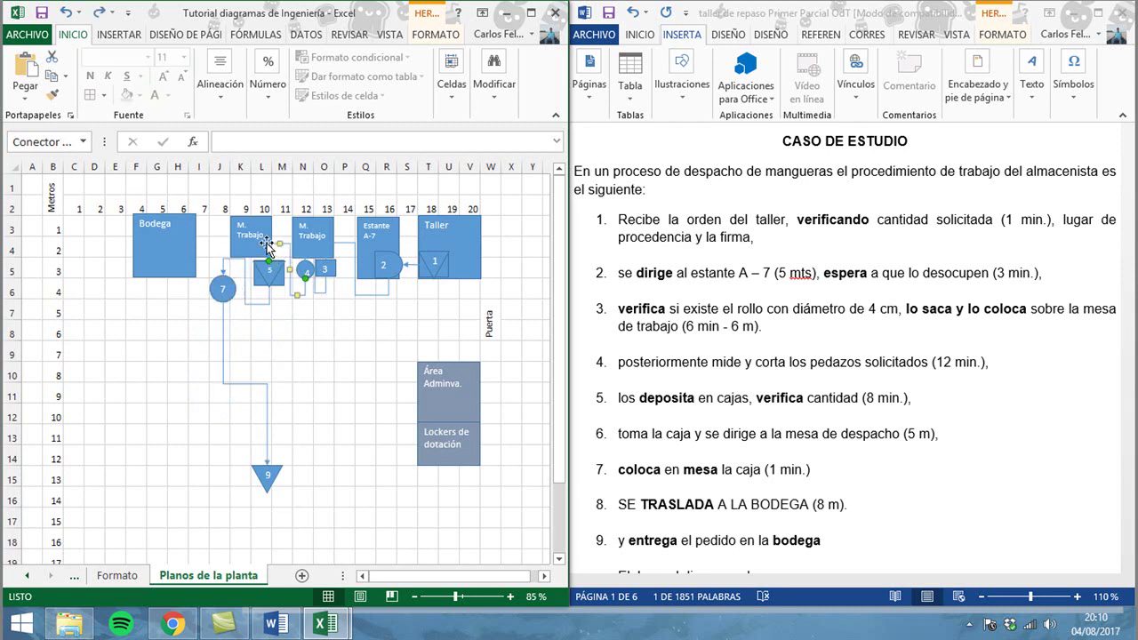
left_click_drag(269, 236, 287, 249)
Step: Move symbol 9 into the Bodega block and raise symbol 7 into the gap between Bodega and the nearest M. Trabajo block
left_click(268, 483)
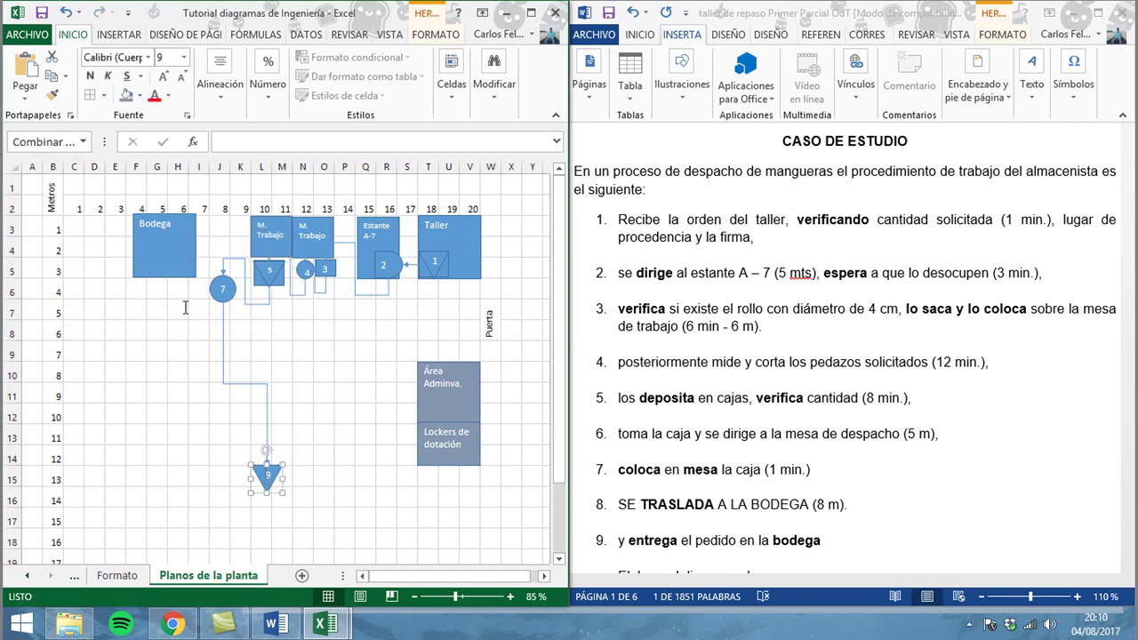
left_click_drag(271, 472, 237, 242)
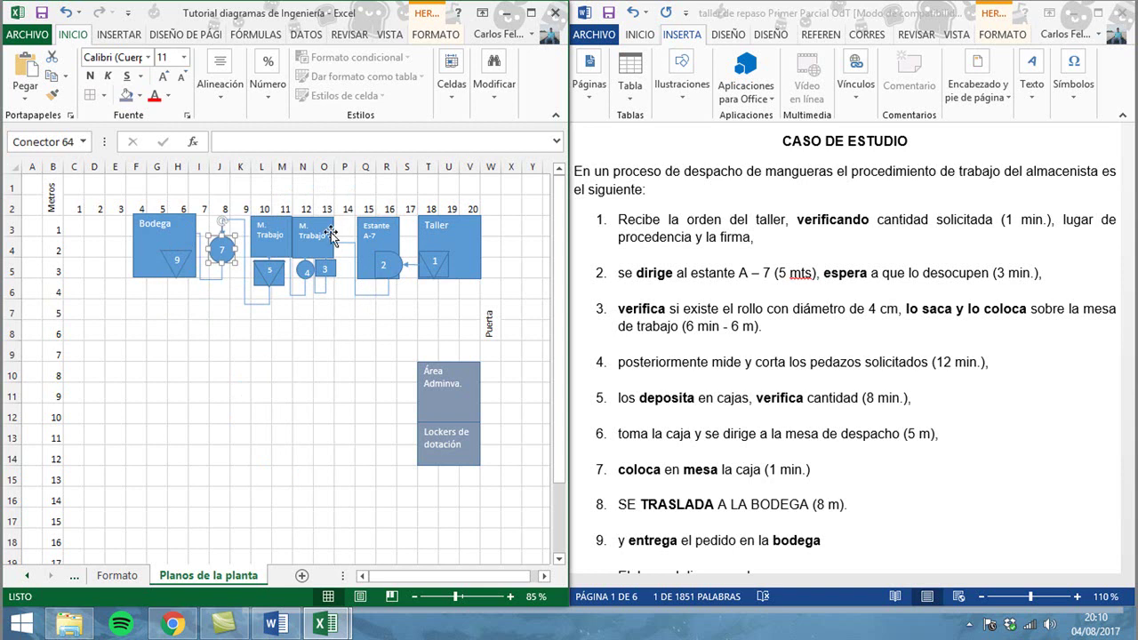
Step: Reattach the connectors from symbol 2 to 3 and from symbol 3 to 4 so they run directly between the symbols' facing sides
left_click(342, 271)
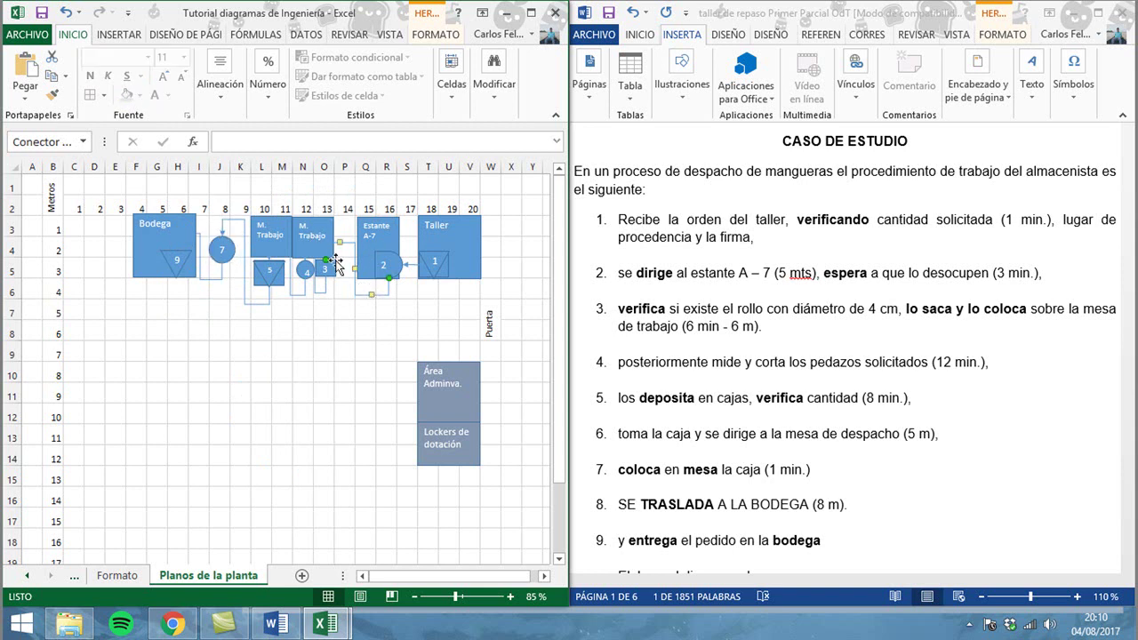
left_click_drag(325, 256, 331, 286)
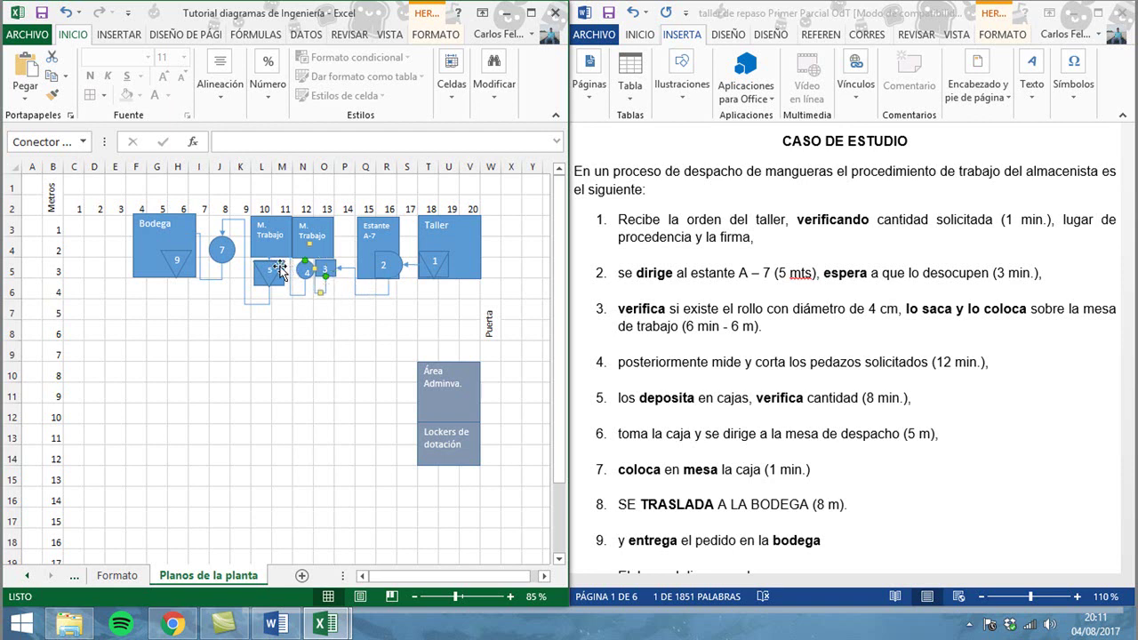
key("Escape")
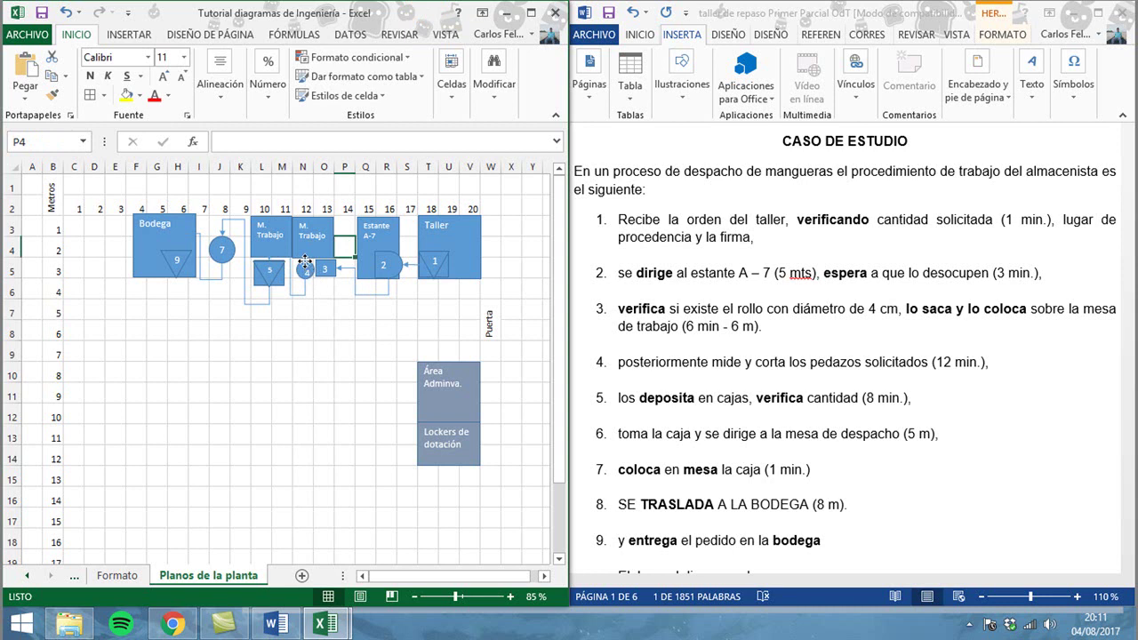
left_click(305, 264)
left_click(327, 308)
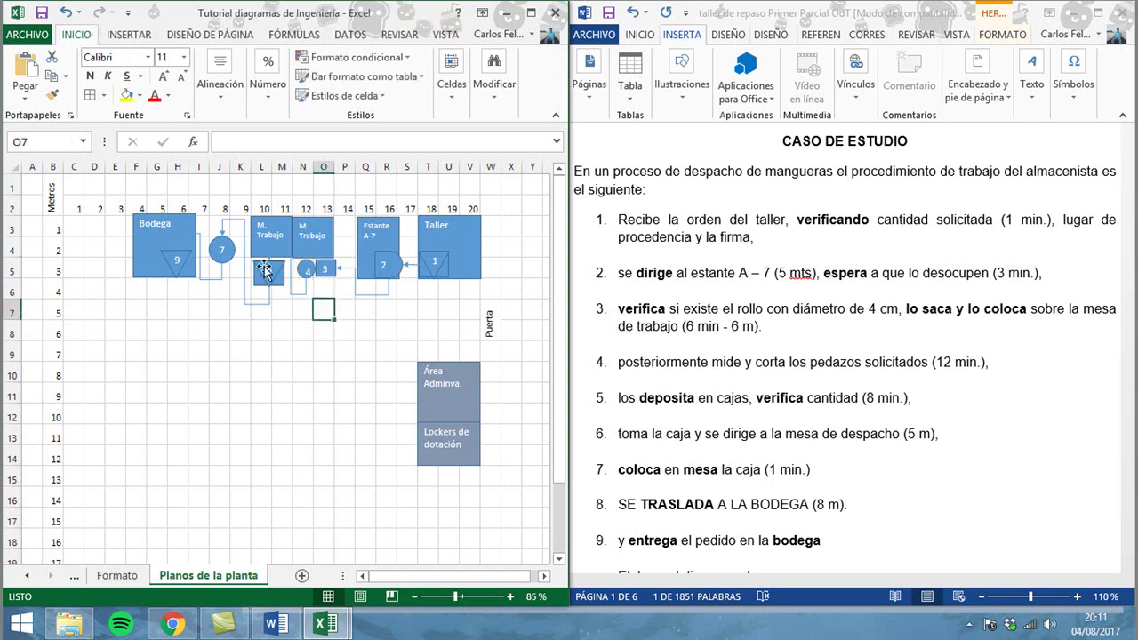
Step: Shorten the connector between symbols 4 and 5 to their facing sides and shift symbol 5 slightly up toward symbol 4
left_click(291, 281)
key("Escape")
left_click_drag(276, 276, 283, 271)
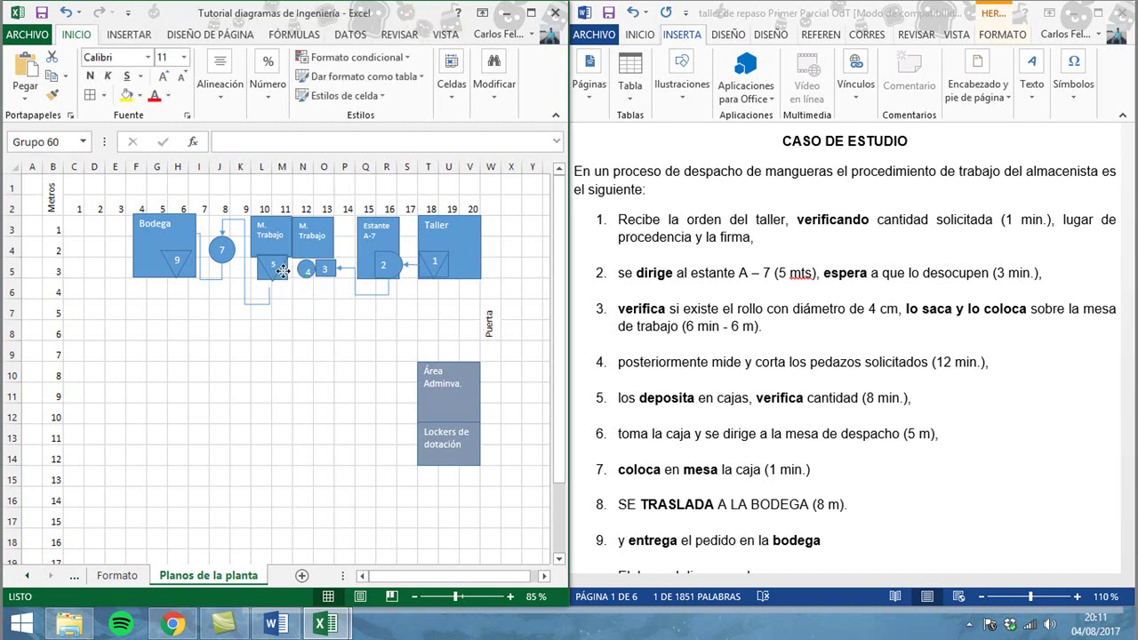
Step: Reattach the symbol 5 to 7 connector at symbol 5's side facing Bodega, and move symbol 7 against the adjacent M. Trabajo block
left_click(270, 294)
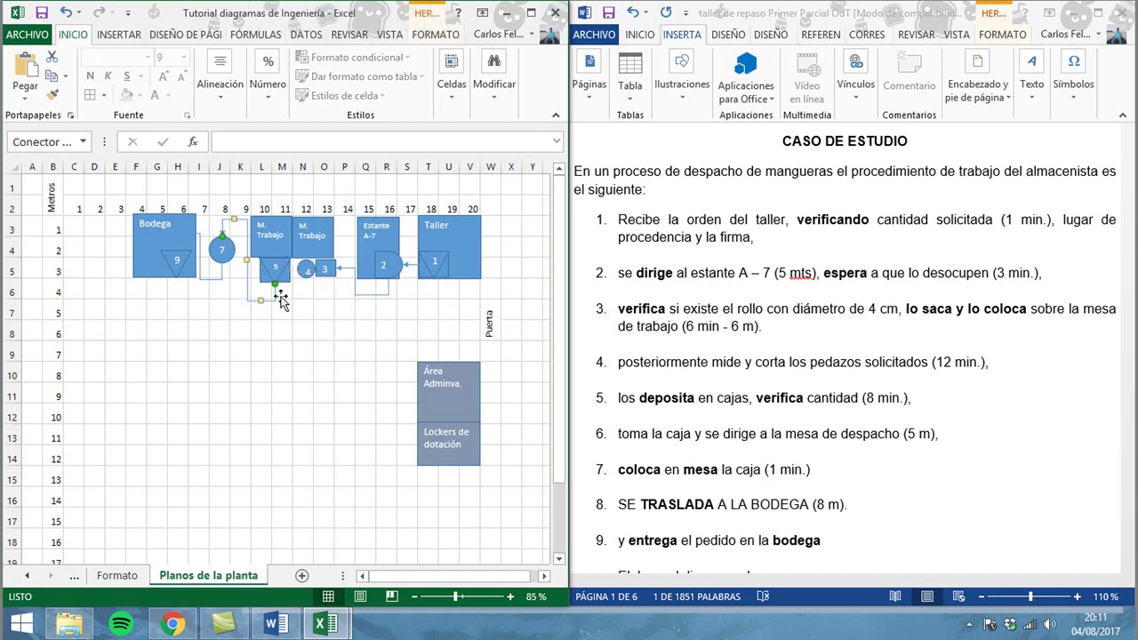
left_click_drag(275, 284, 243, 240)
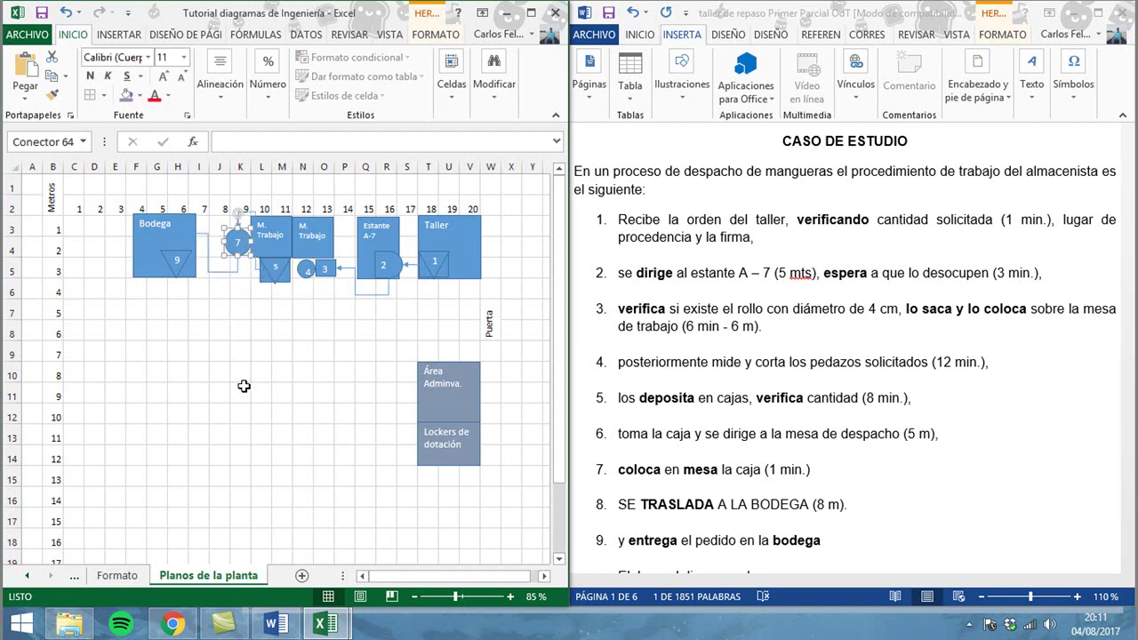
left_click(242, 391)
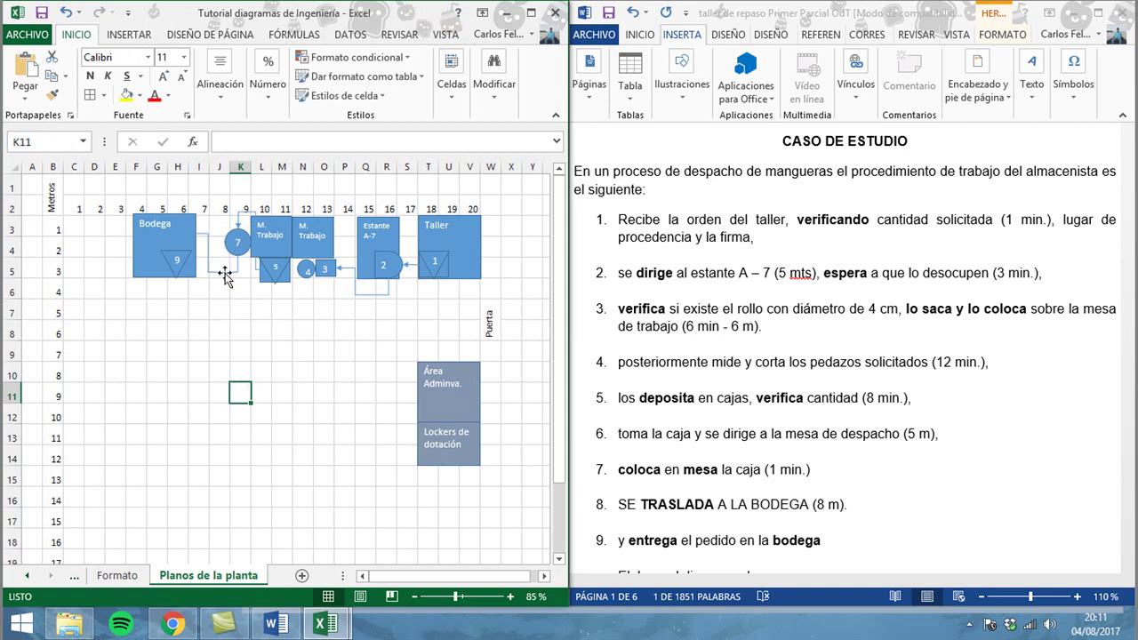